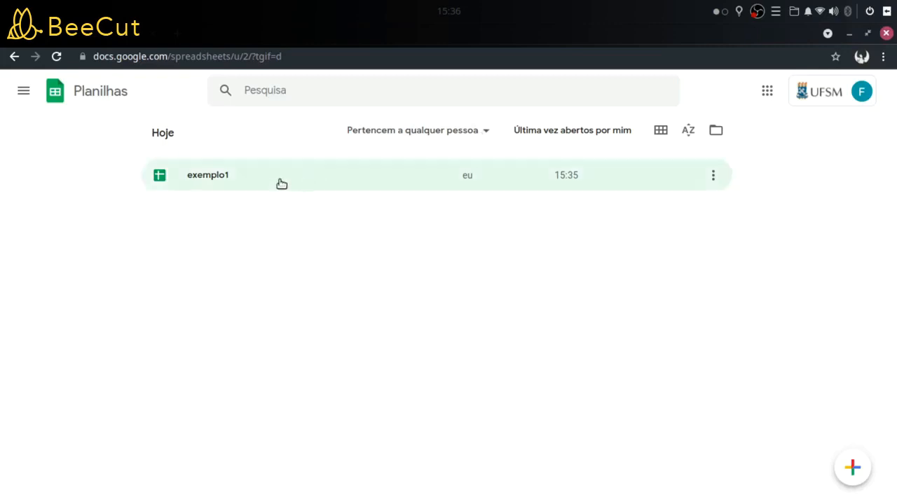
- Open the exemplo1 spreadsheet and select cells C3, A1, B1 and C2 one after another
click(244, 171)
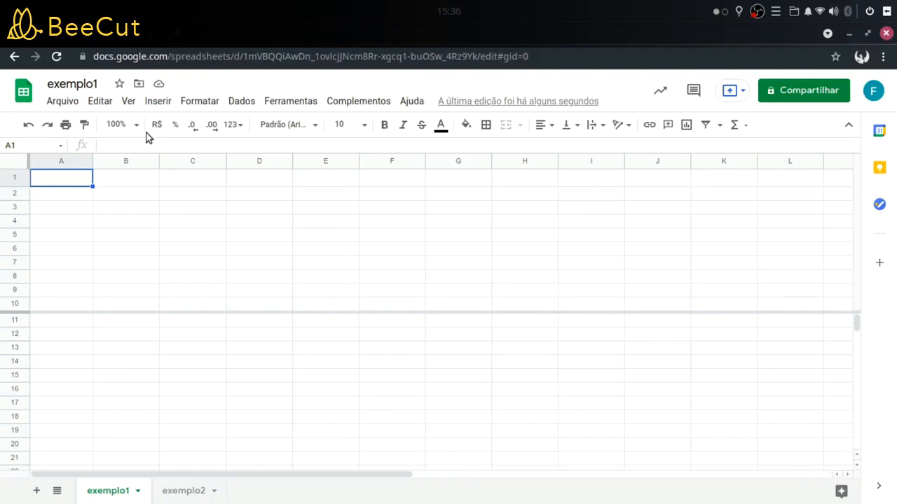
click(165, 207)
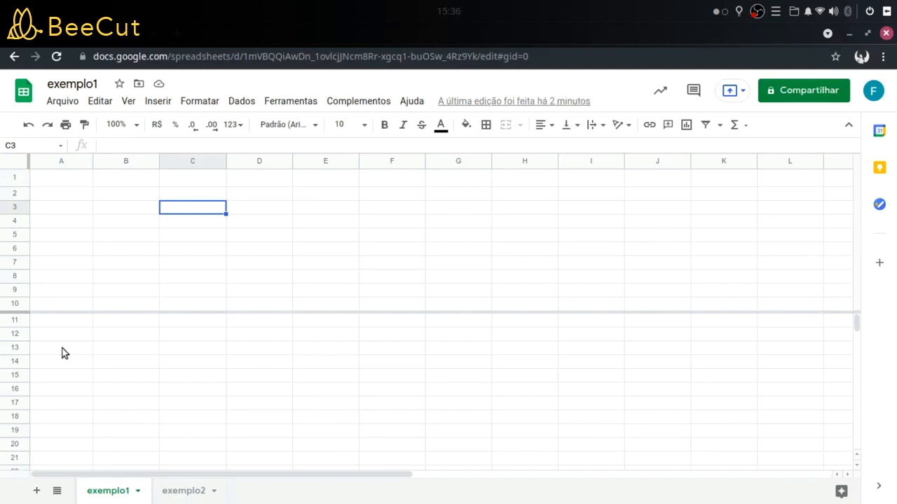
click(76, 181)
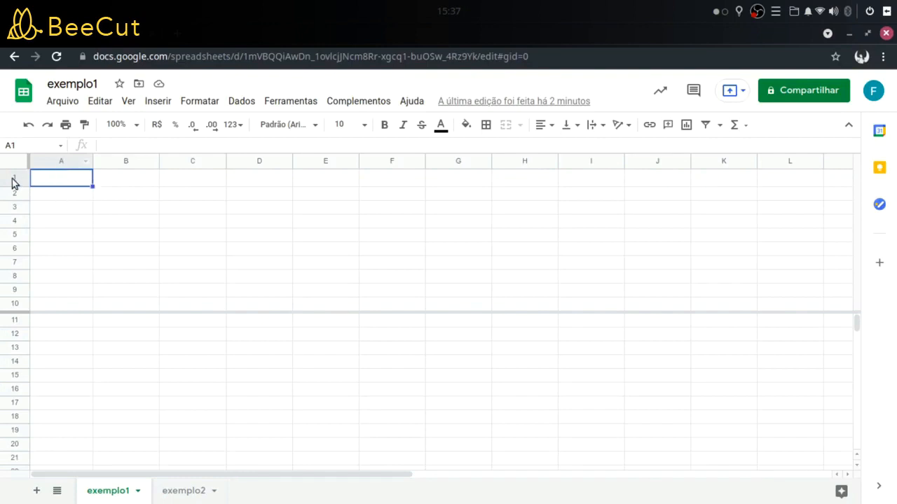
click(136, 178)
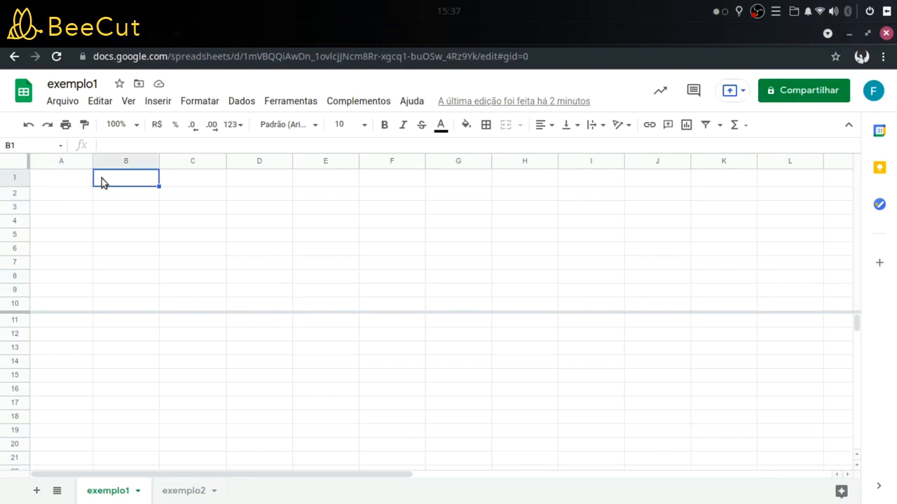
click(185, 195)
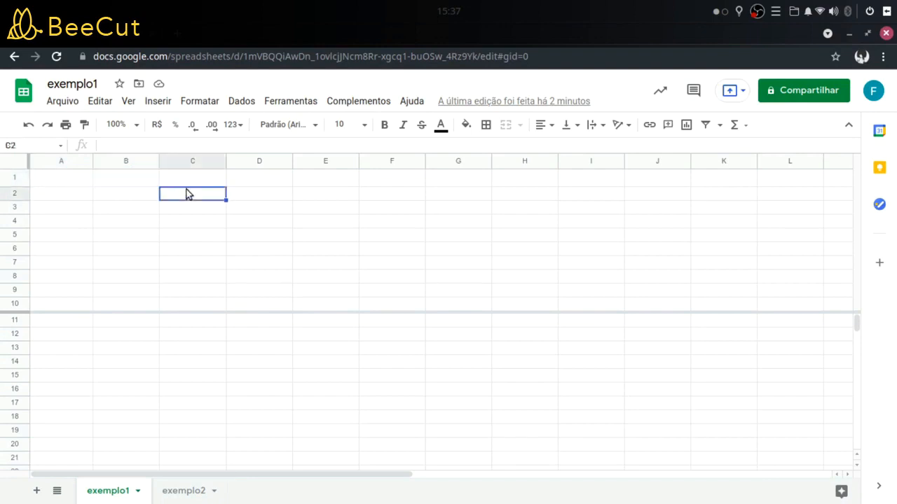
- Select whole columns and rows one at a time: column A, column B, row 1 and column A again
click(59, 165)
click(135, 165)
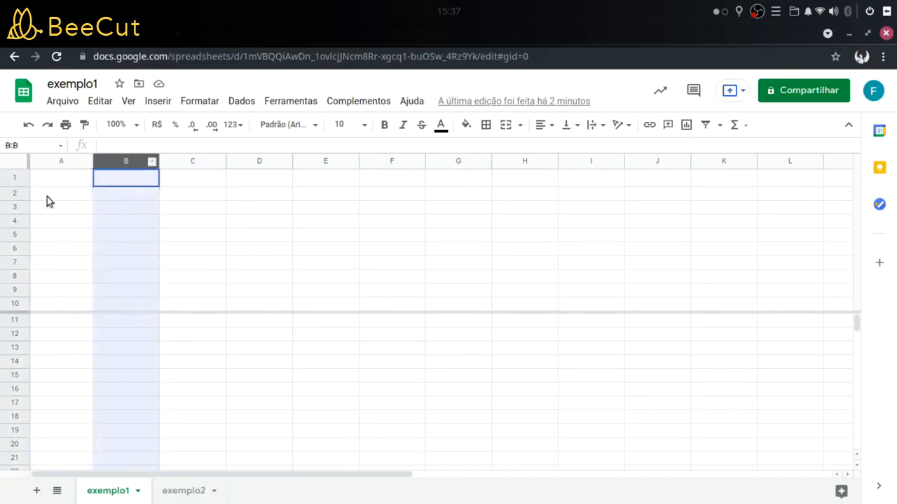
click(14, 180)
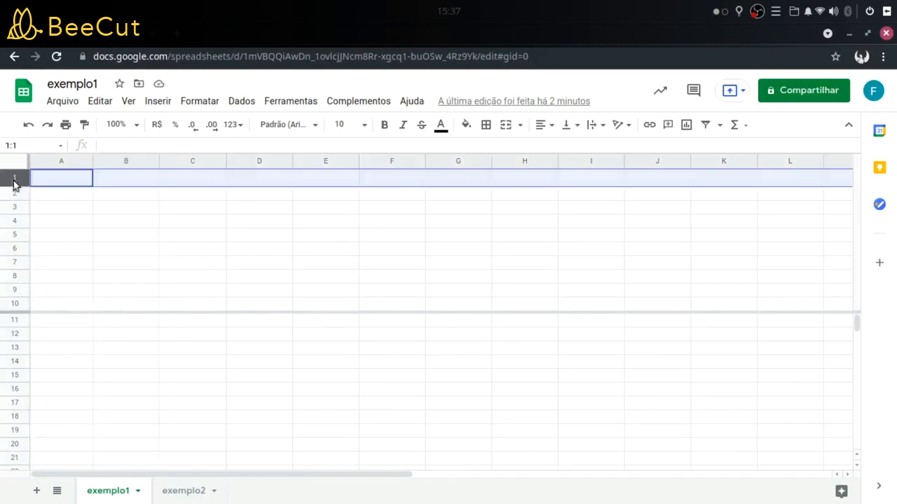
click(75, 166)
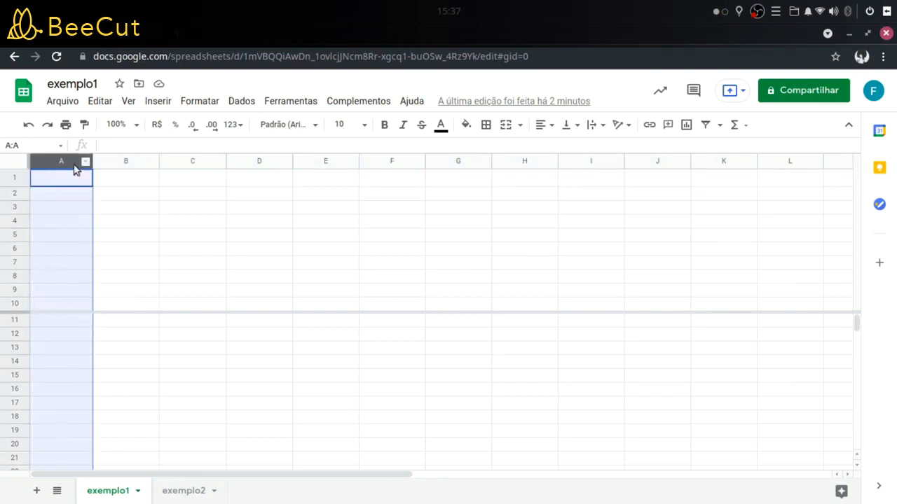
- Widen column A to about three times its width and column B to about one and a half times
drag(86, 162, 211, 160)
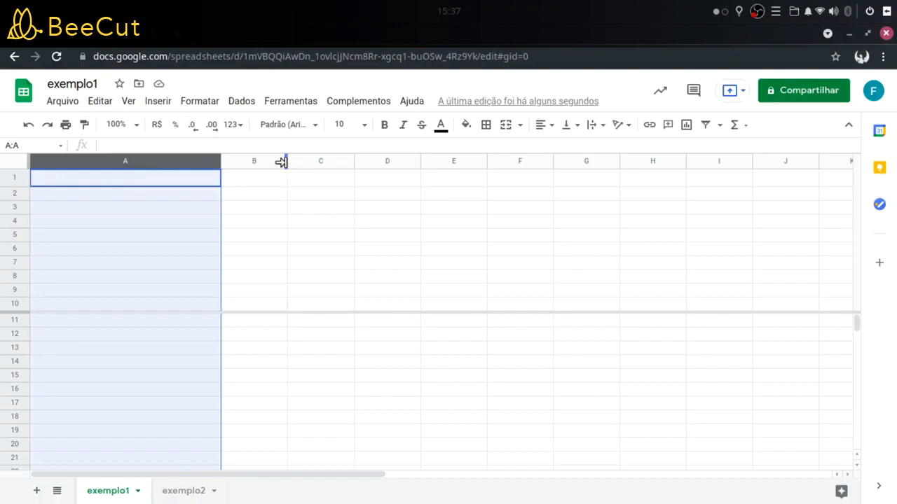
drag(281, 162, 324, 162)
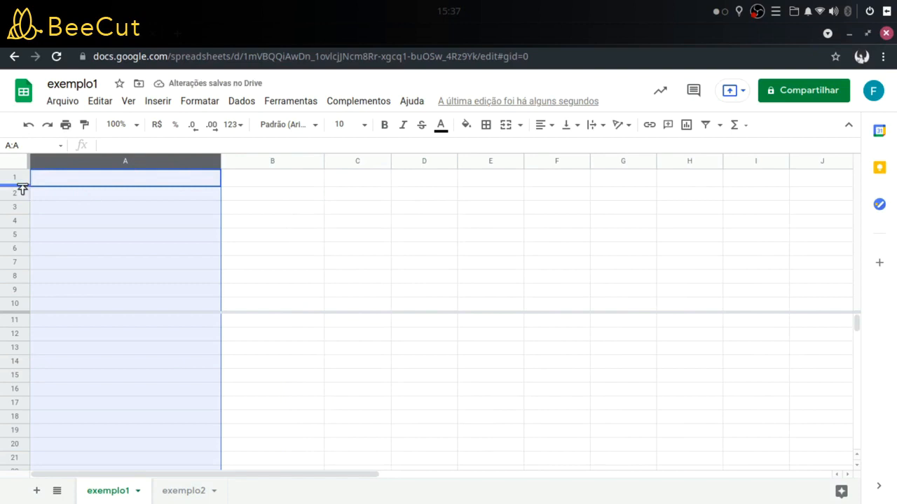
mouse_move(22, 188)
mouse_down()
mouse_move(29, 267)
mouse_move(28, 187)
mouse_up()
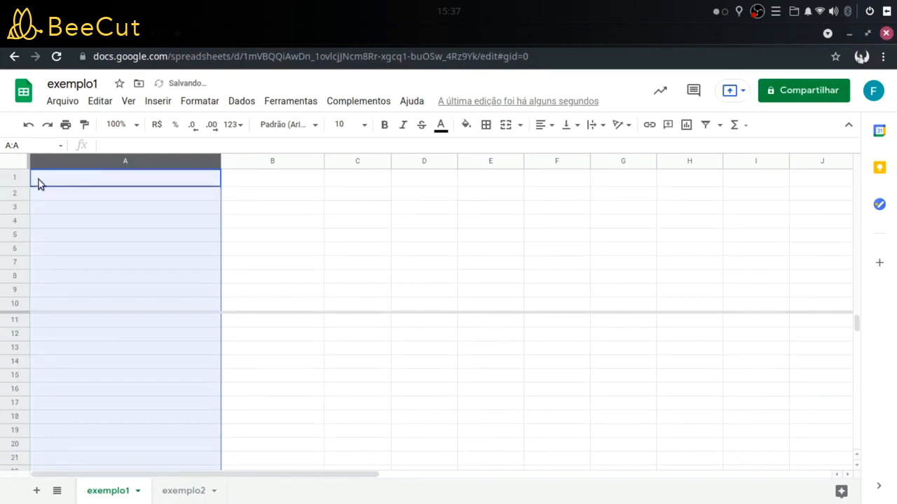
click(51, 191)
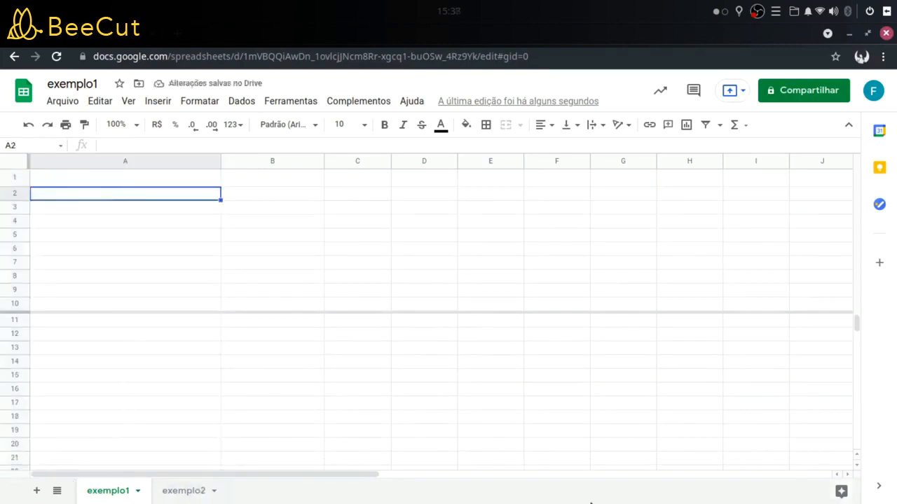
- Rename the exemplo1 sheet as "Página 1" and switch back and forth between it and the exemplo2 sheet
double_click(112, 495)
text(Página 1)
key(Return)
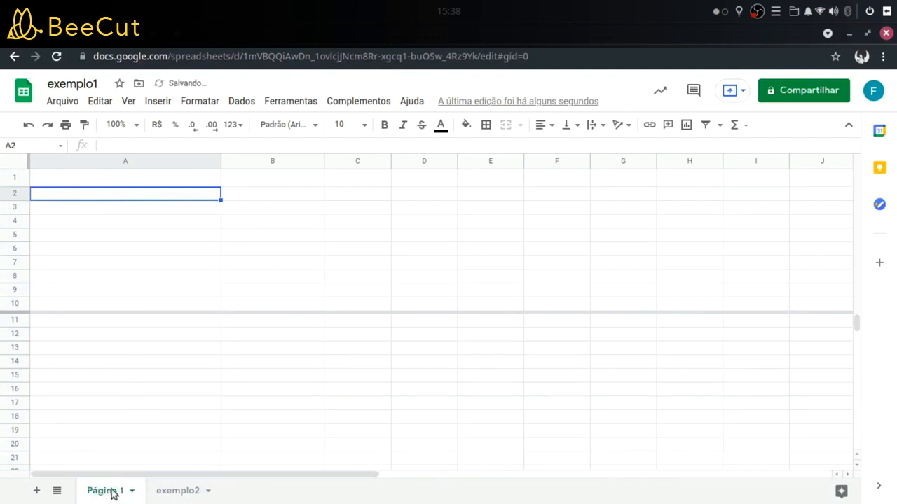
click(161, 495)
click(111, 493)
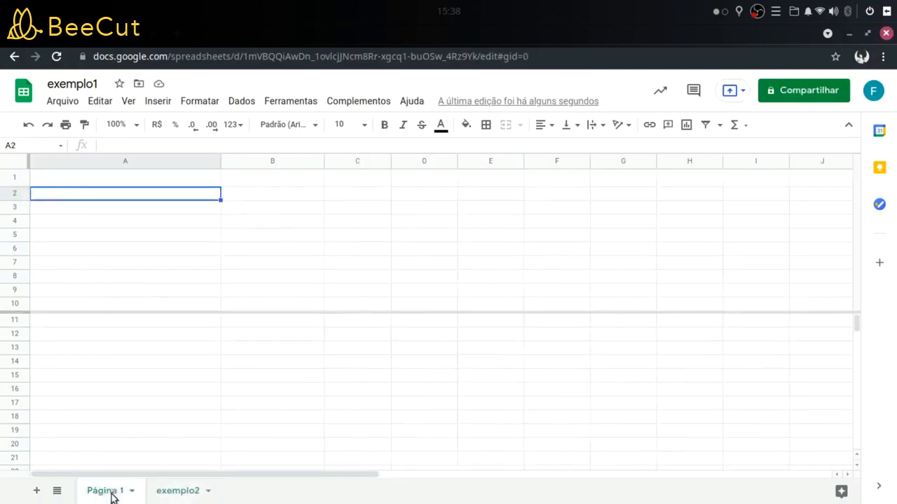
click(175, 492)
click(121, 496)
- Rename the "Página 1" sheet back to "exemplo1" and view the options available for that sheet
double_click(103, 492)
text(exemplo1)
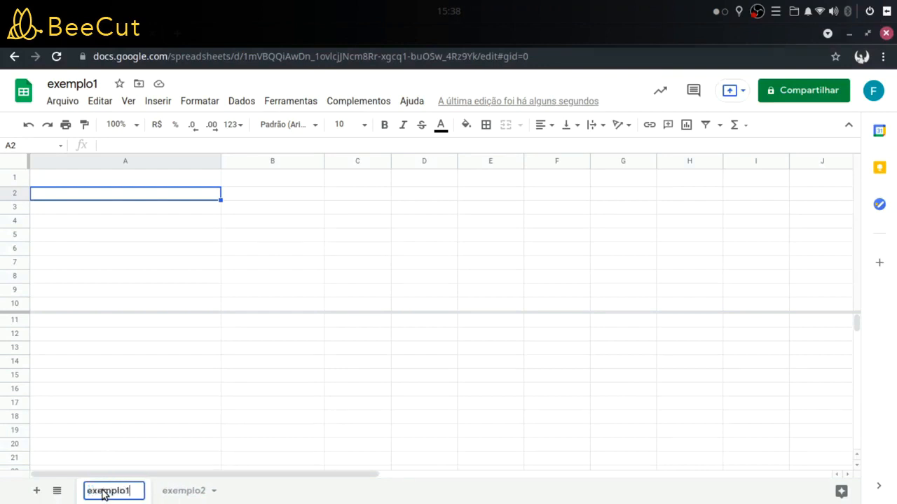
key(Return)
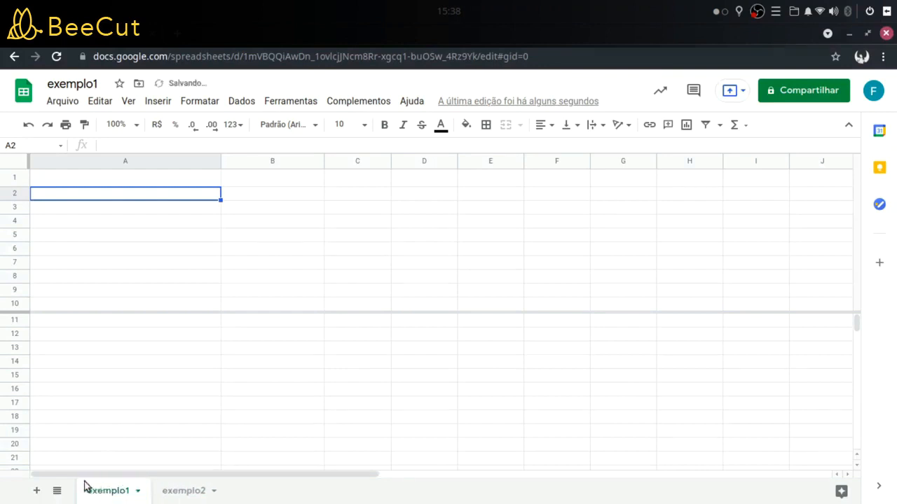
click(138, 492)
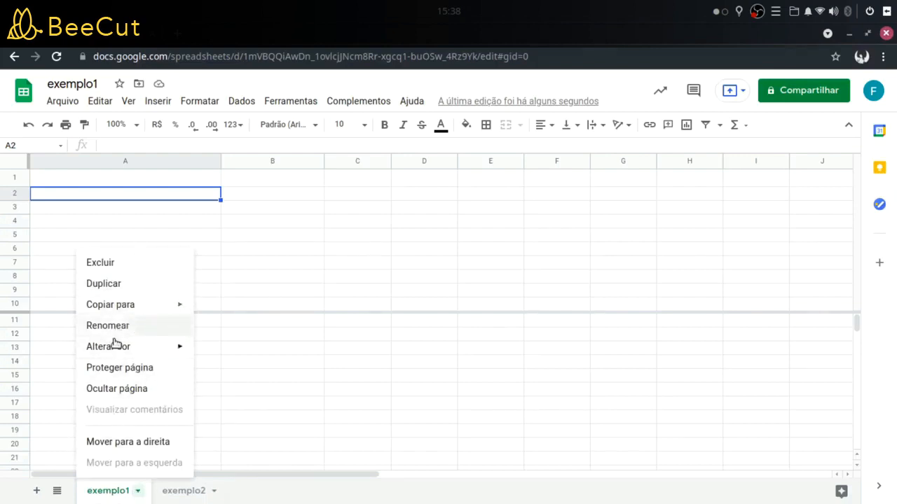
click(267, 365)
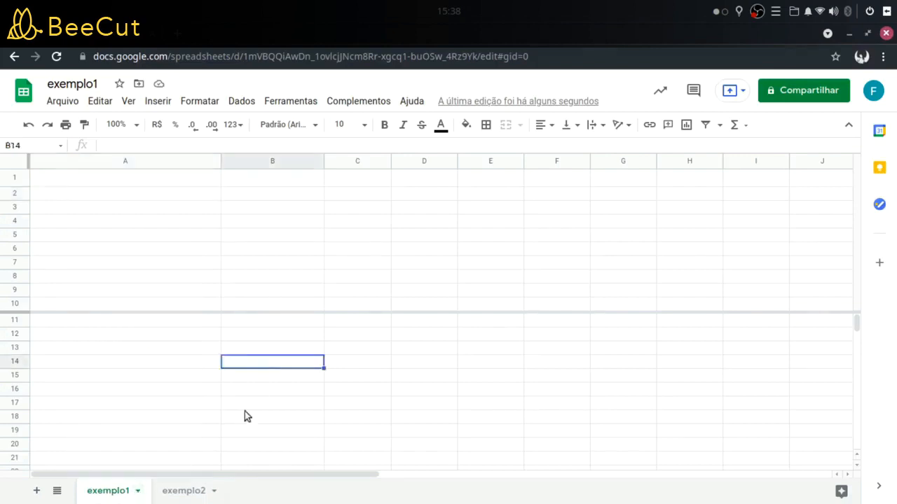
- Add a new sheet to the spreadsheet and delete that sheet again
click(38, 492)
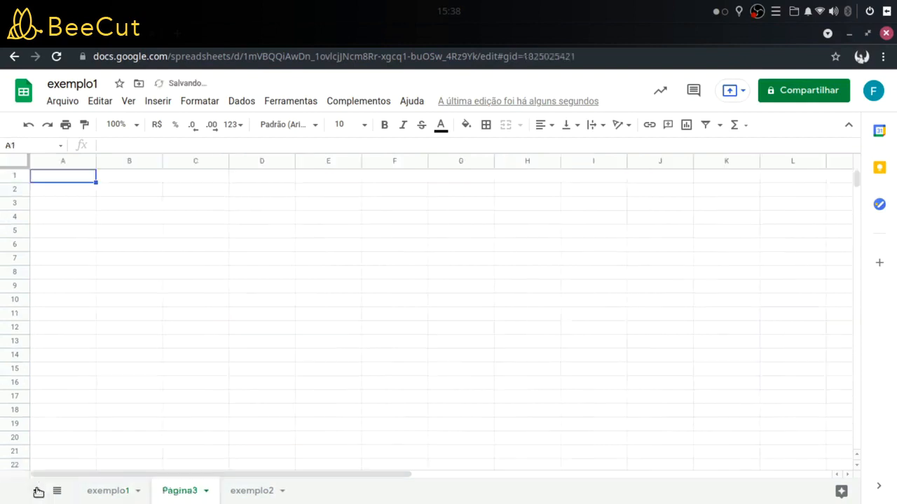
click(206, 492)
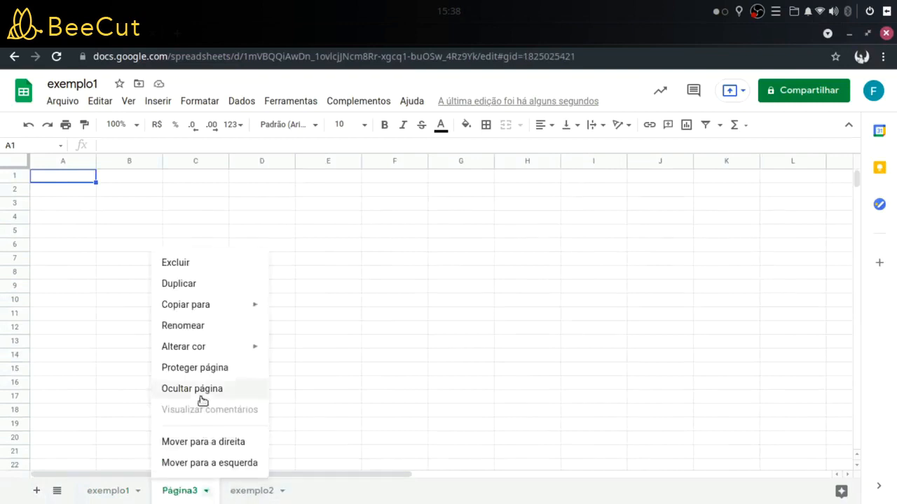
click(185, 263)
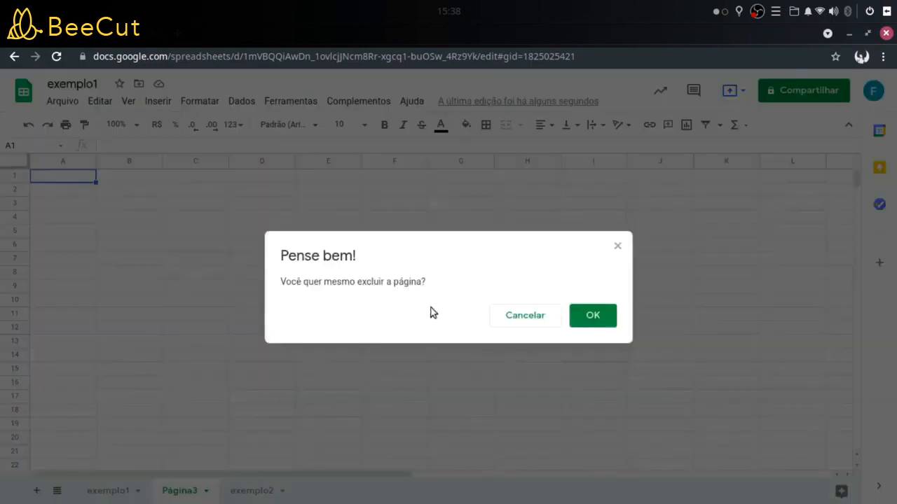
click(597, 312)
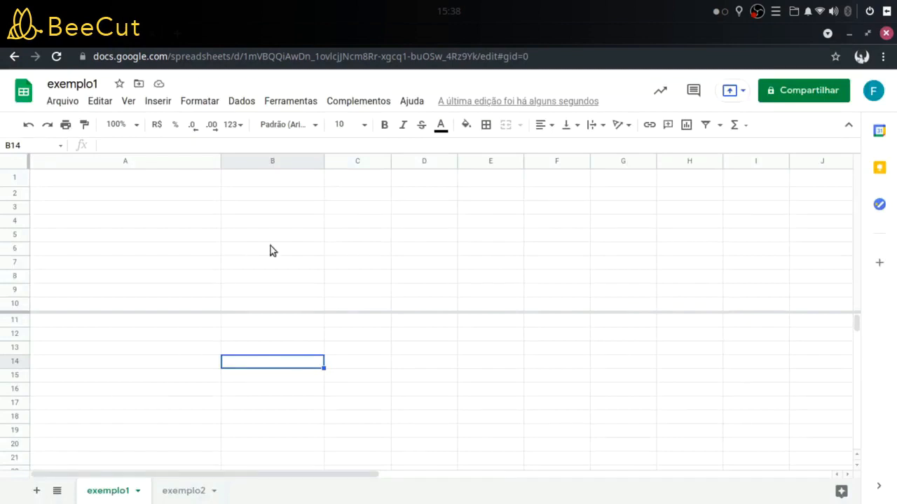
- Enter the sample text "asidhshuduhsadas" in cell A1 and "sdsuhddsad" in cell B1
click(90, 181)
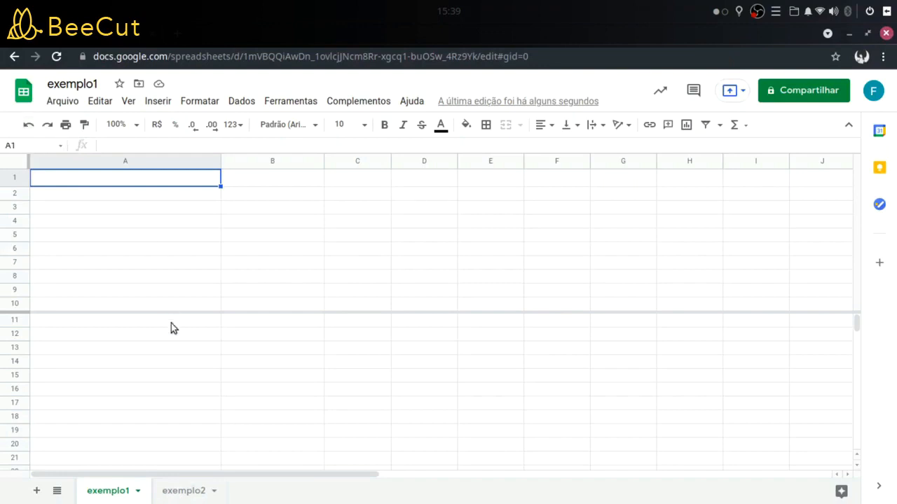
text(asidhshuduhsadas)
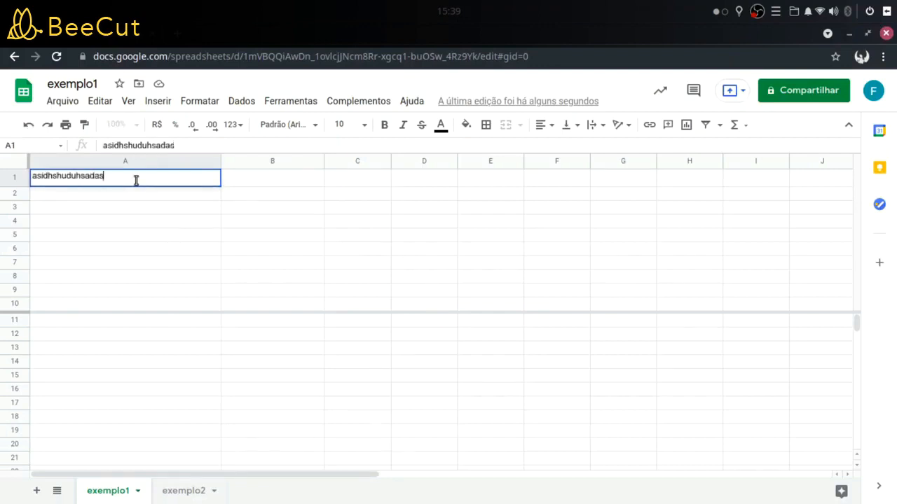
click(258, 185)
text(sdsuhddsad)
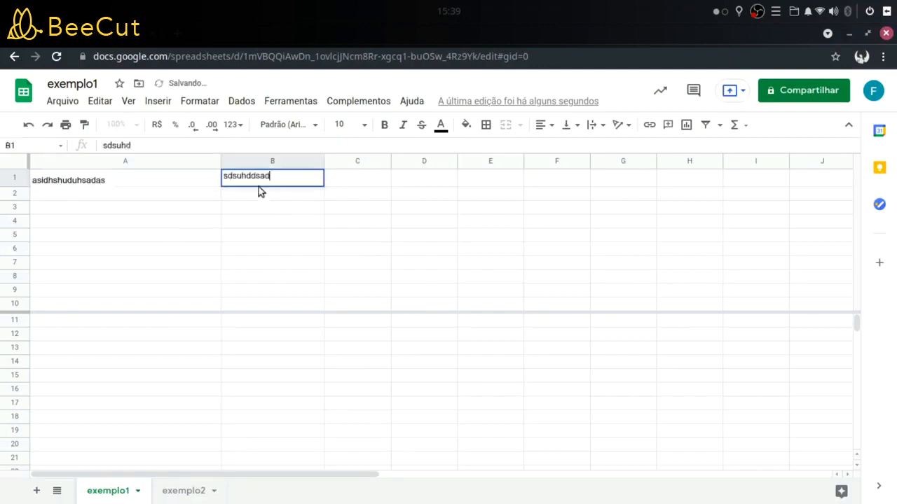
click(275, 213)
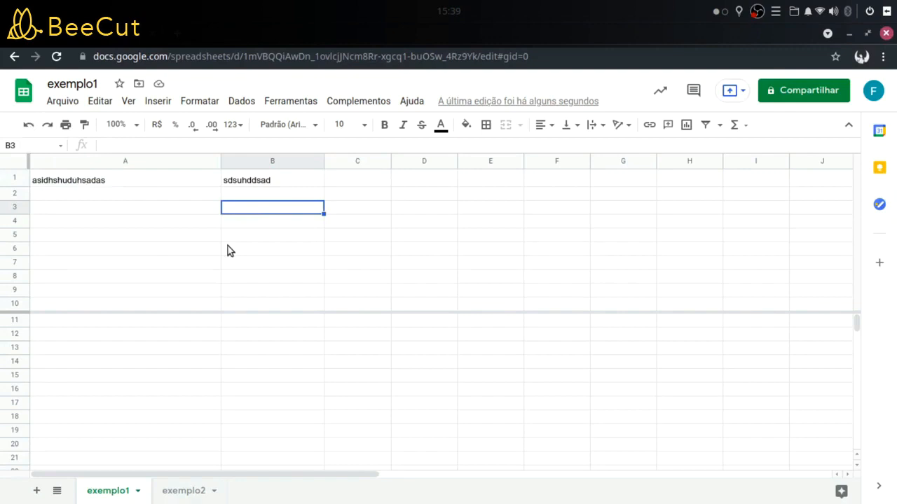
- Undo and redo the text entry in cell B1 three times, ending with the entry restored
key(ctrl+z)
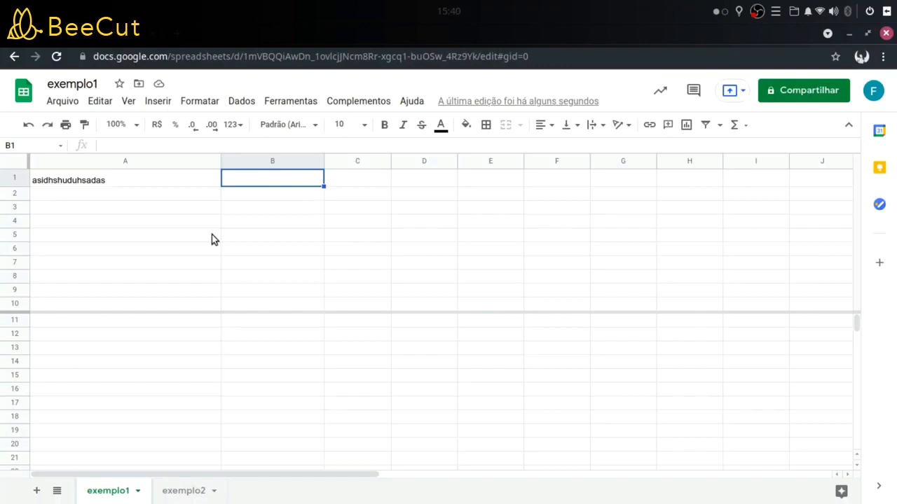
key(ctrl+y)
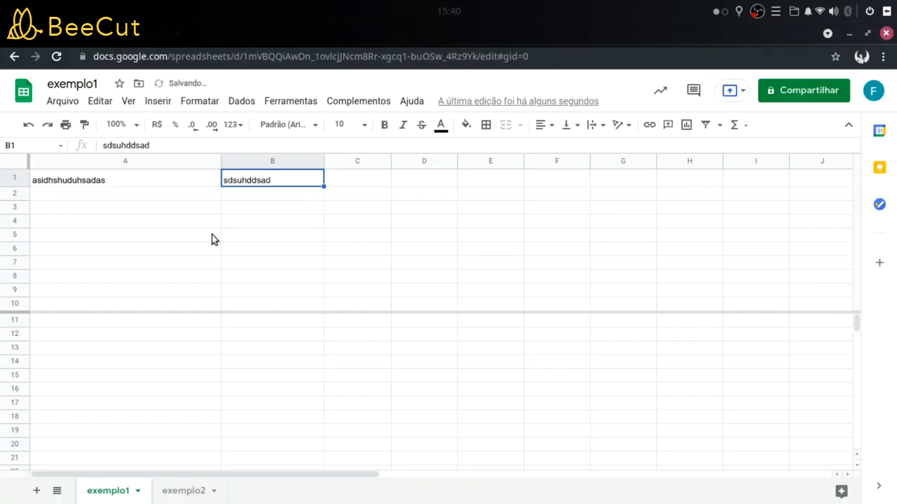
click(175, 227)
click(264, 183)
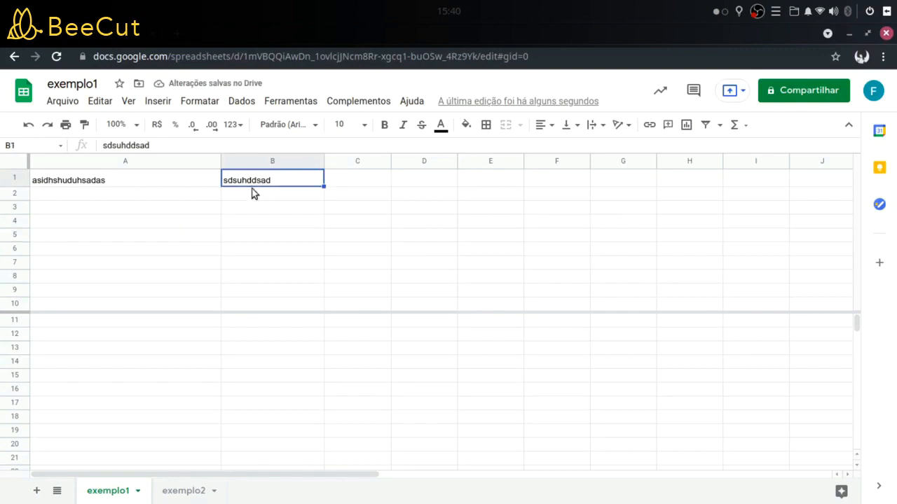
click(31, 125)
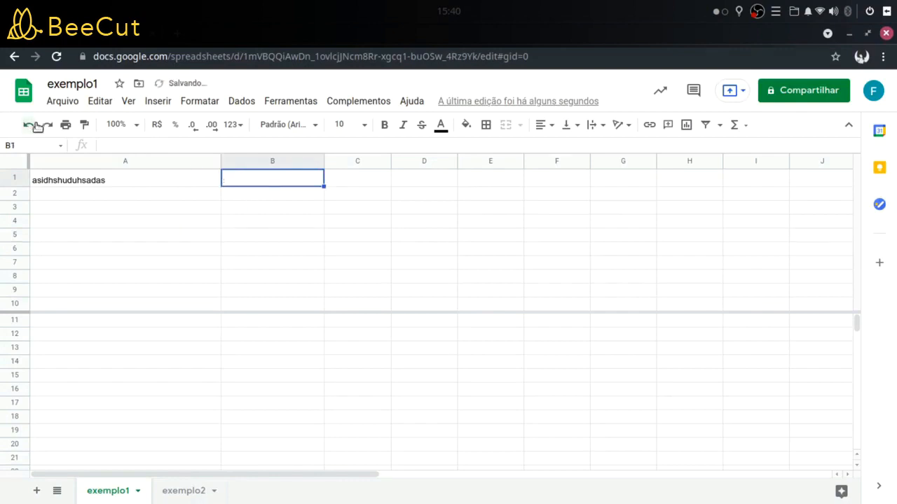
click(47, 124)
click(29, 125)
click(47, 125)
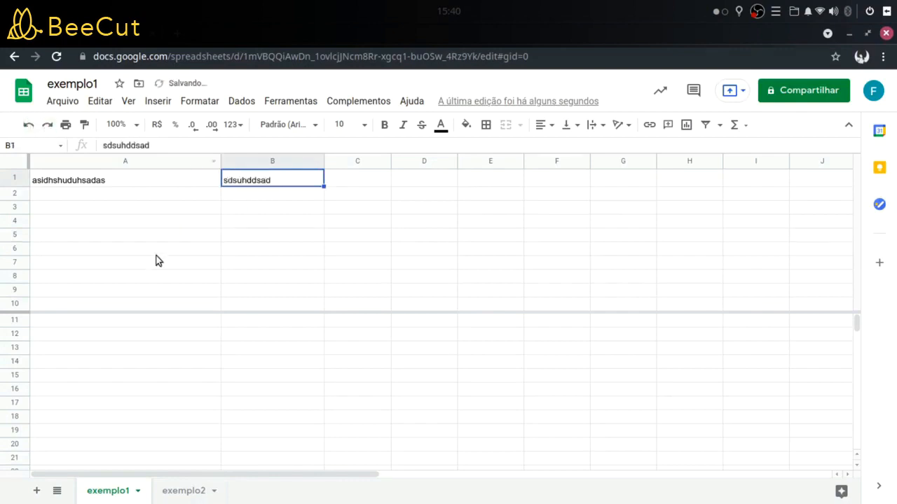
click(158, 260)
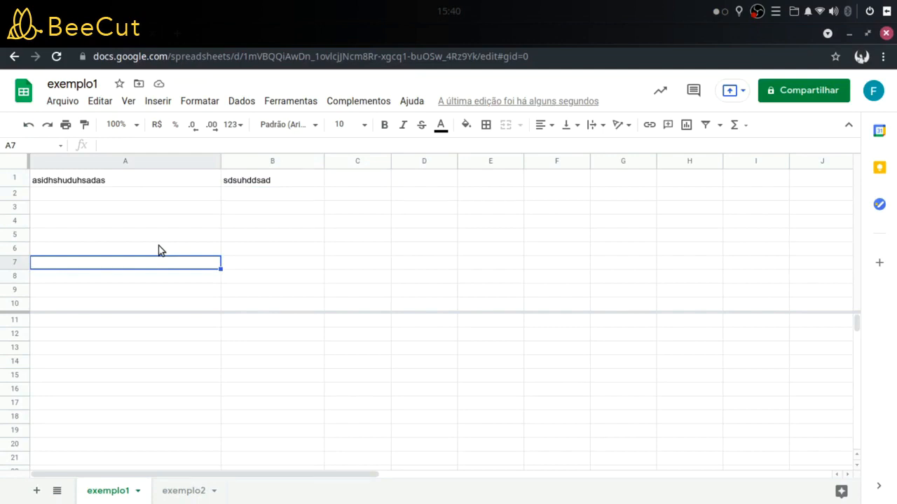
- View the print settings and page preview of the current sheet, and return without printing
click(64, 126)
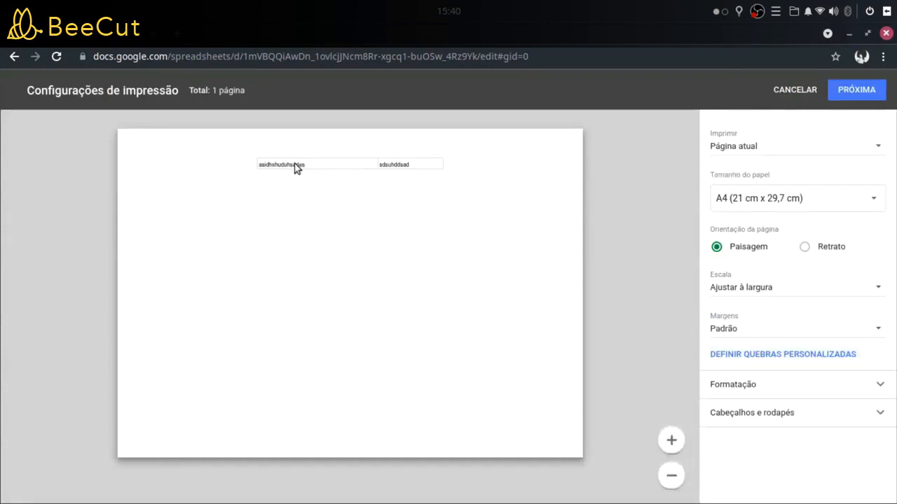
click(794, 91)
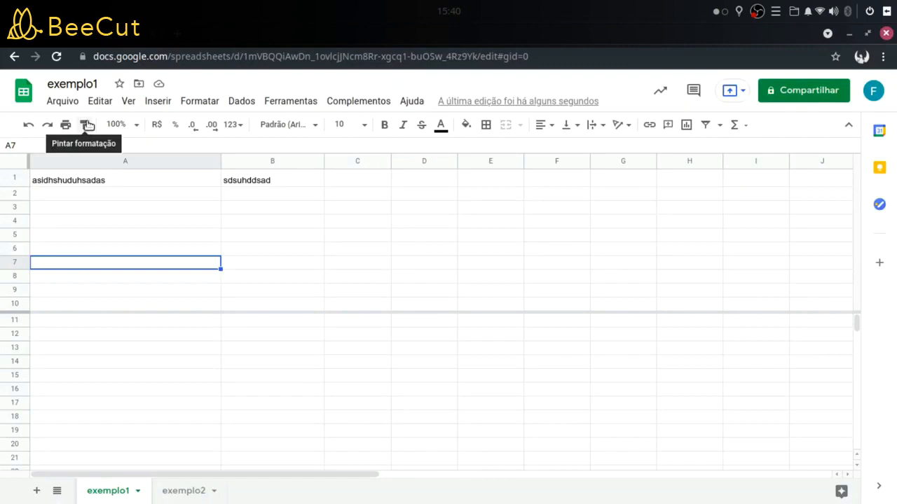
- Switch the sheet's zoom level to 150%, to 50%, and finally to 125%
click(138, 126)
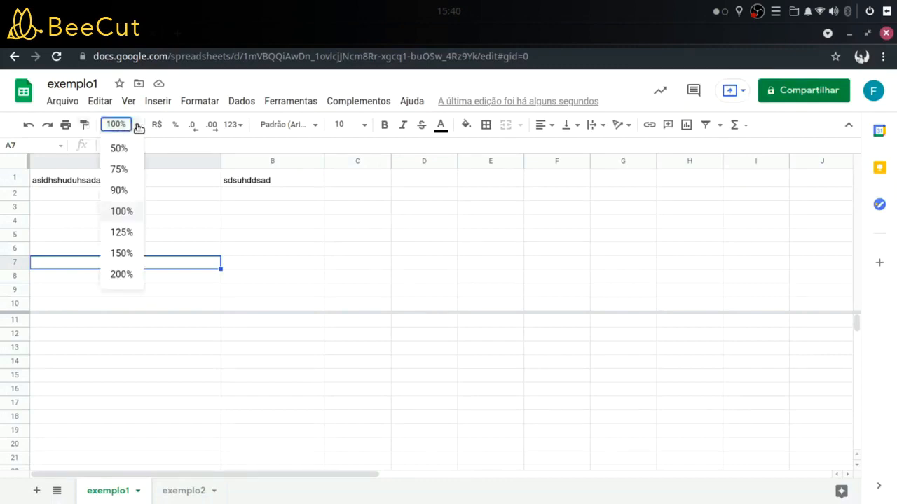
click(120, 254)
click(137, 127)
click(137, 127)
click(136, 127)
click(119, 147)
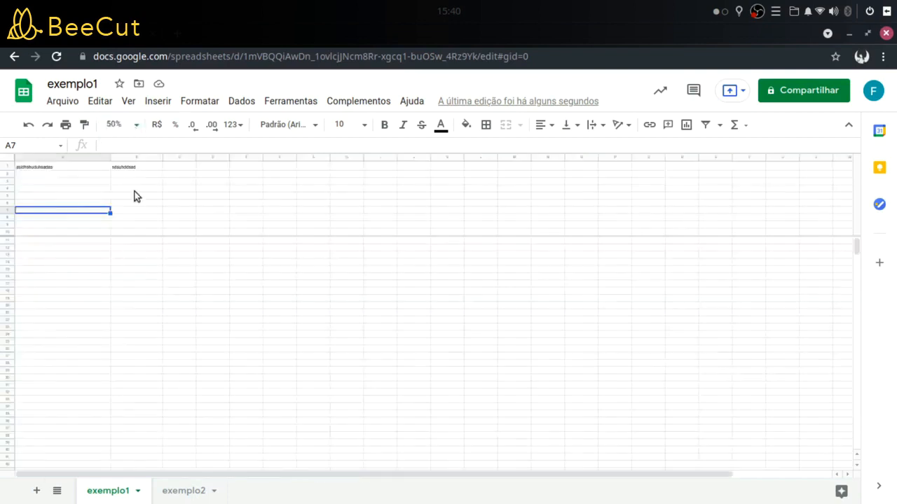
click(139, 125)
click(116, 232)
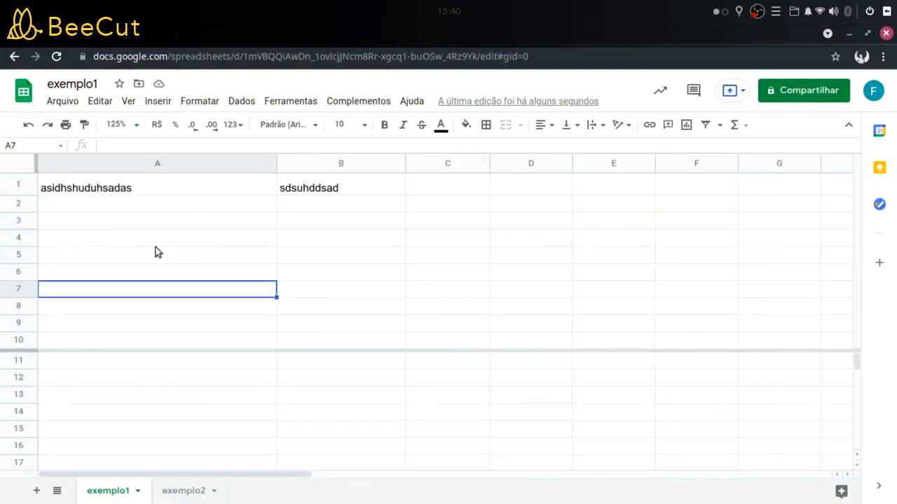
click(160, 194)
click(195, 224)
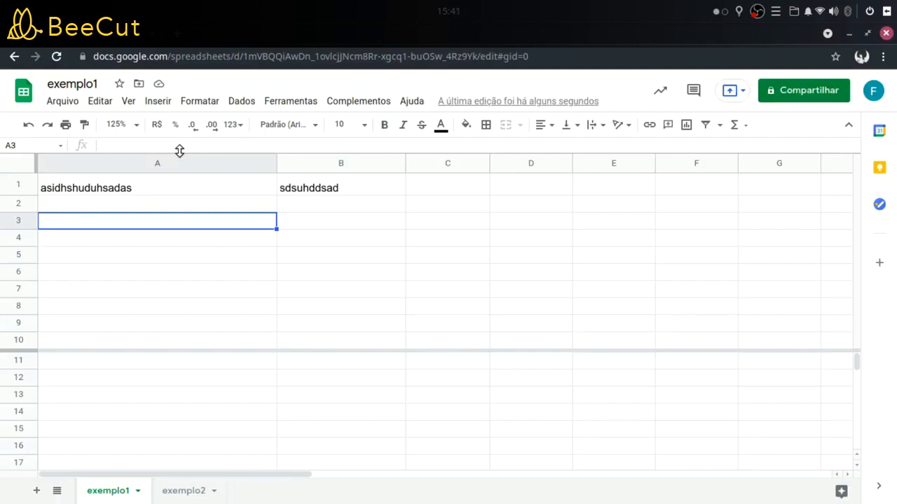
click(243, 339)
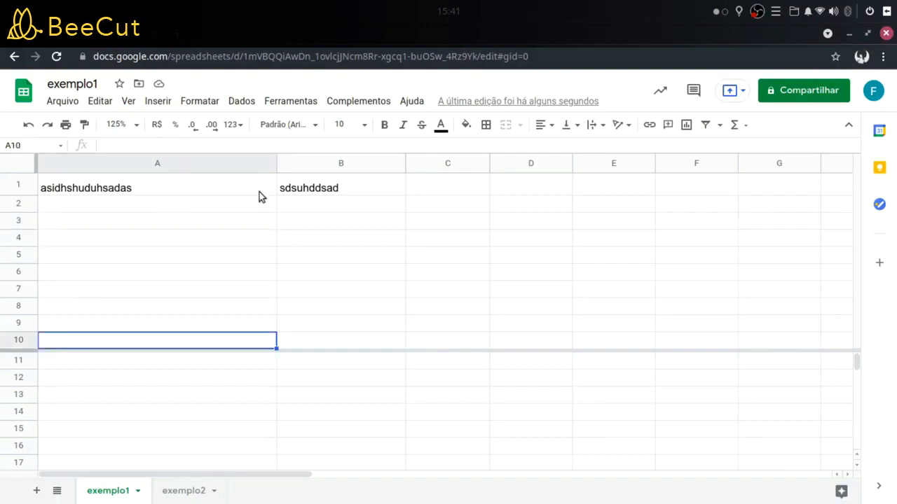
click(242, 219)
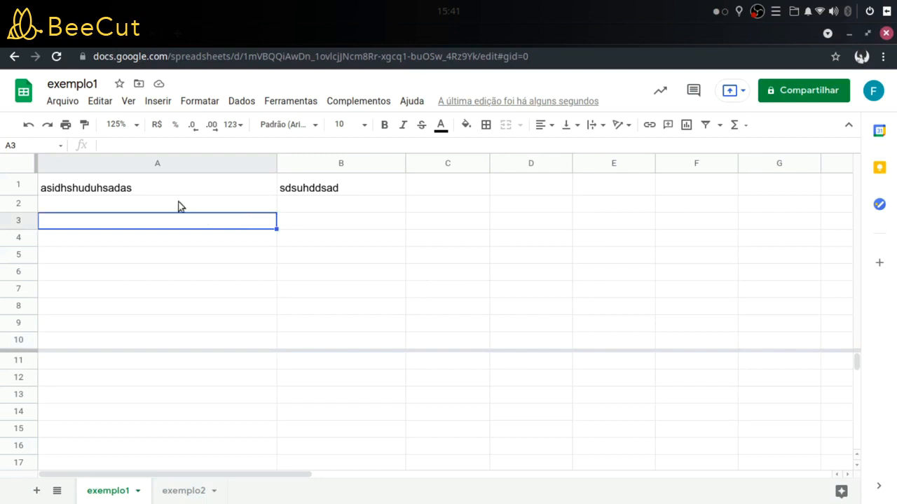
- Enter 50 in cell B3 and format that cell as currency
click(313, 222)
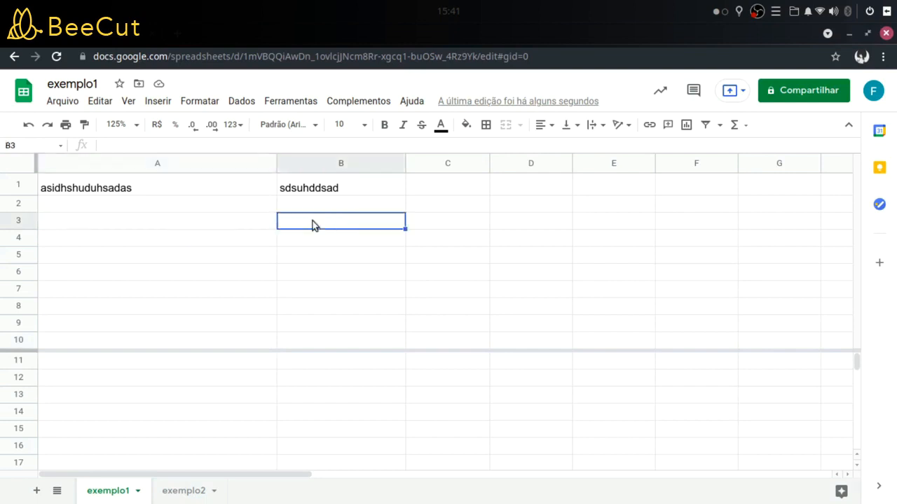
text(50)
key(Return)
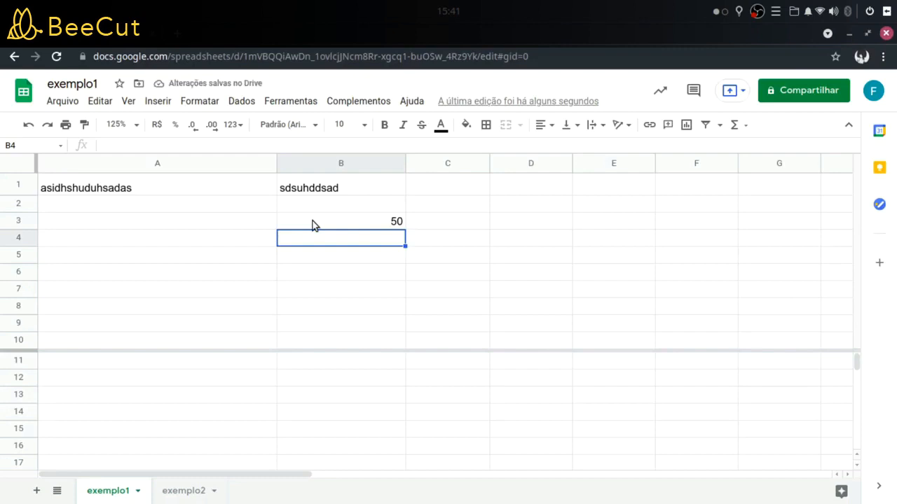
click(313, 224)
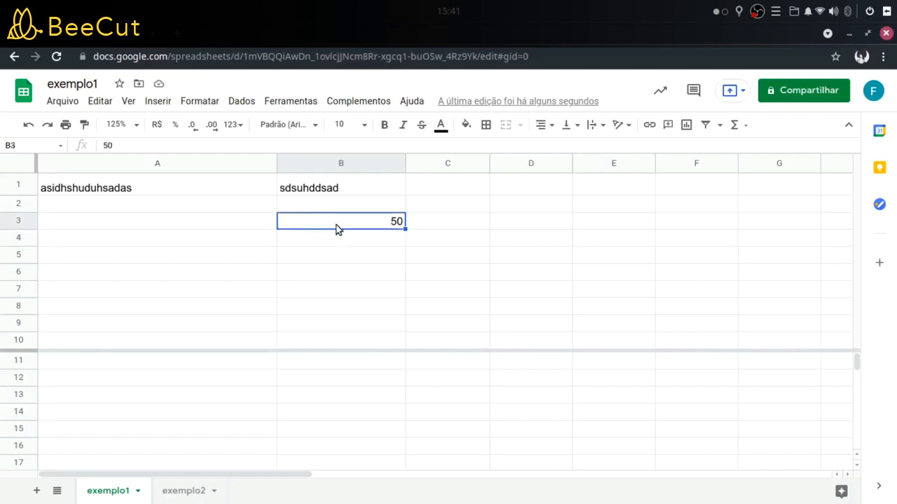
click(155, 126)
- Enter the value "R$ 50,00" manually in cell B5, including the currency symbol, and select the cell
click(353, 263)
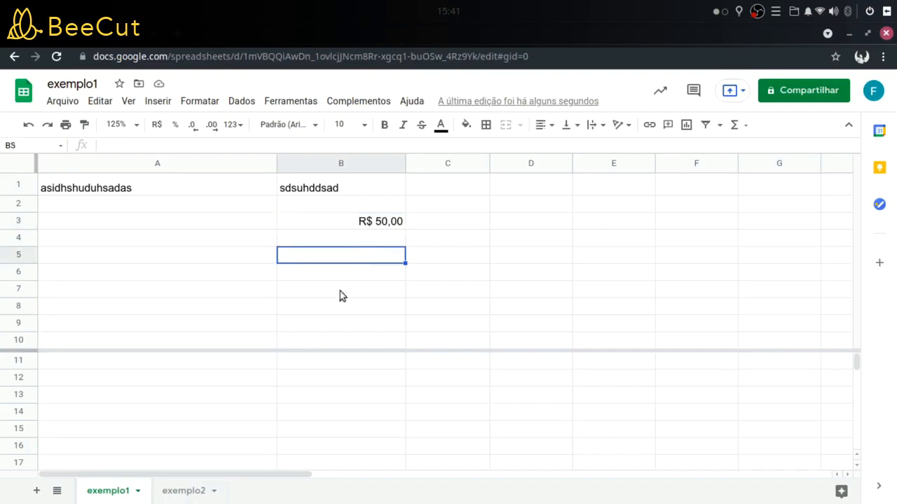
double_click(360, 261)
text(R$ 50,00)
key(Return)
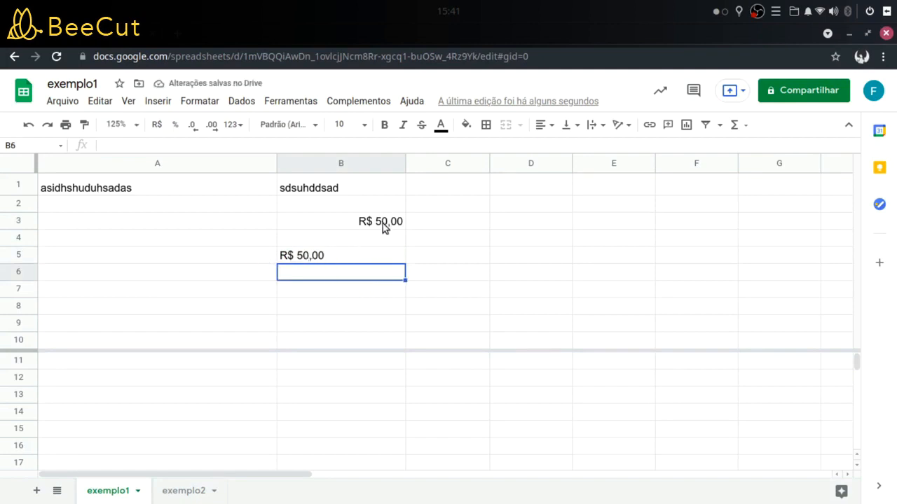
click(332, 256)
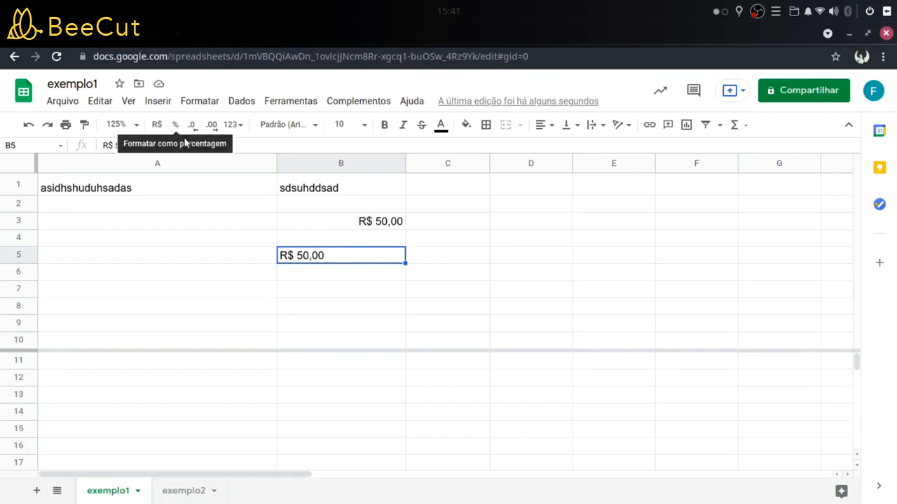
- Enter 0,2 in cell C3 and format that cell as a percentage
click(495, 242)
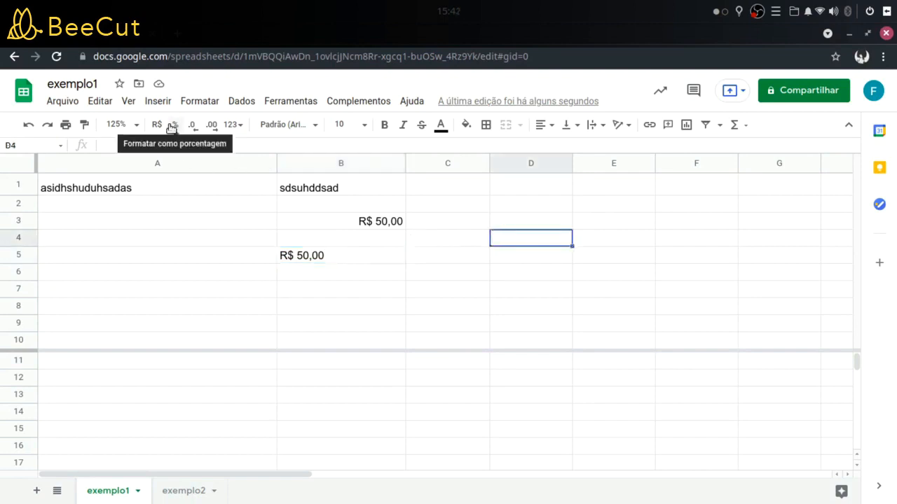
click(416, 224)
text(0,2)
key(Return)
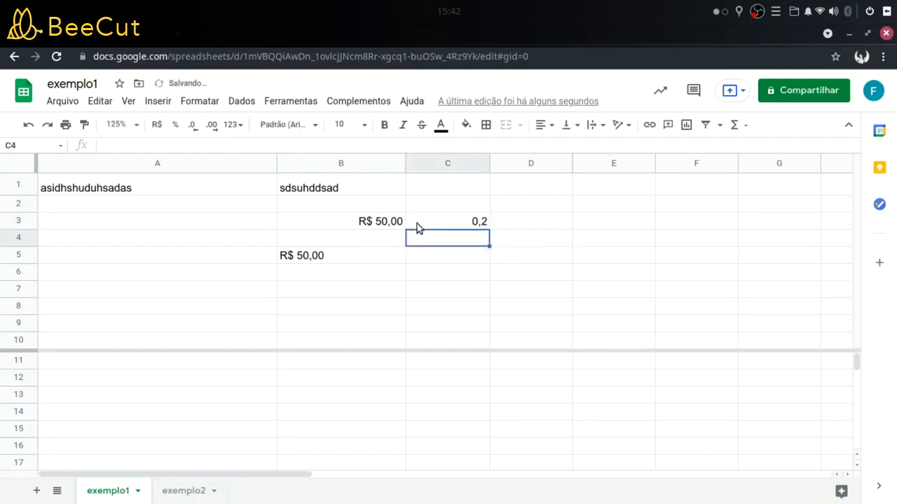
click(456, 219)
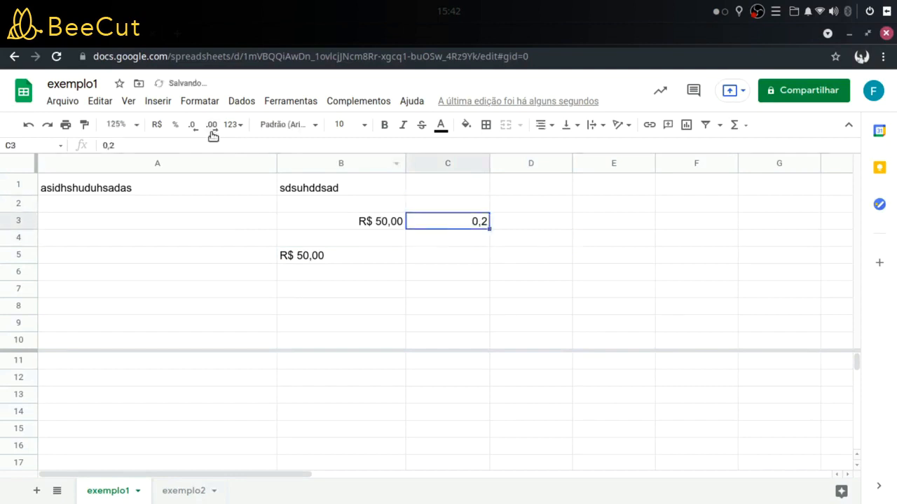
click(176, 124)
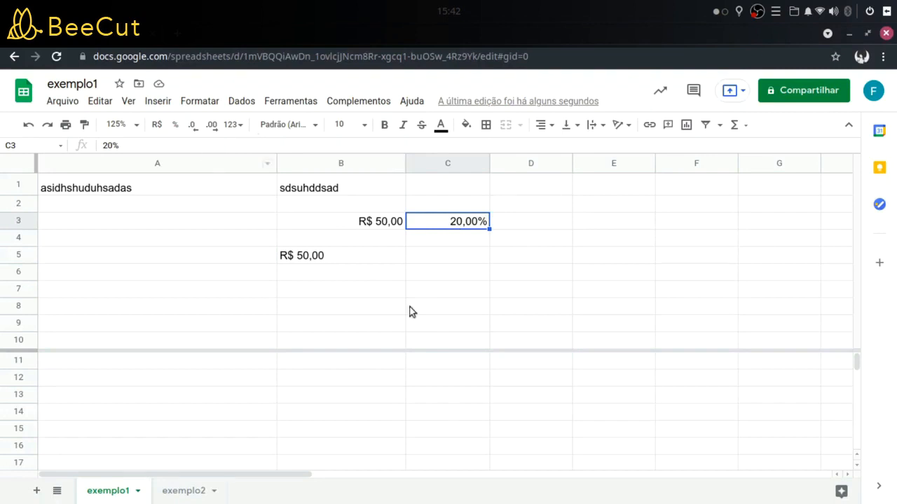
- Enter the decimal number 7,00983432 in cell B8
click(375, 275)
click(322, 290)
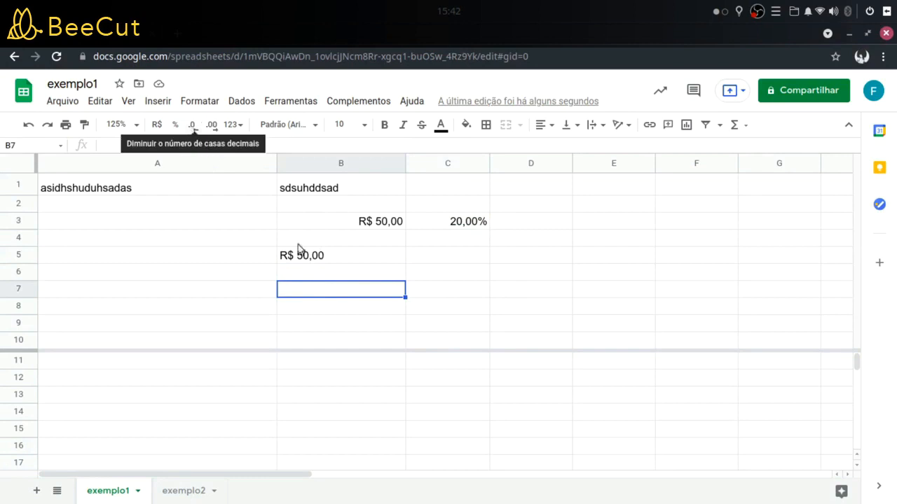
click(332, 304)
text(7,00983432)
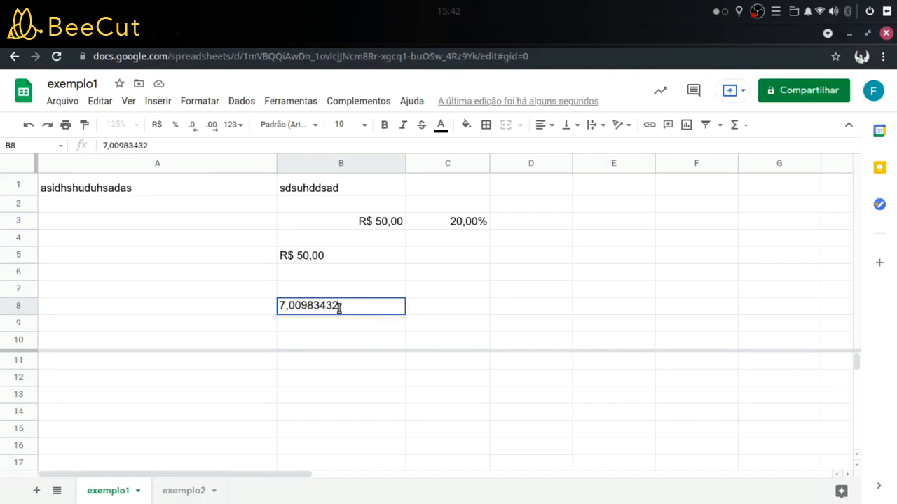
key(Return)
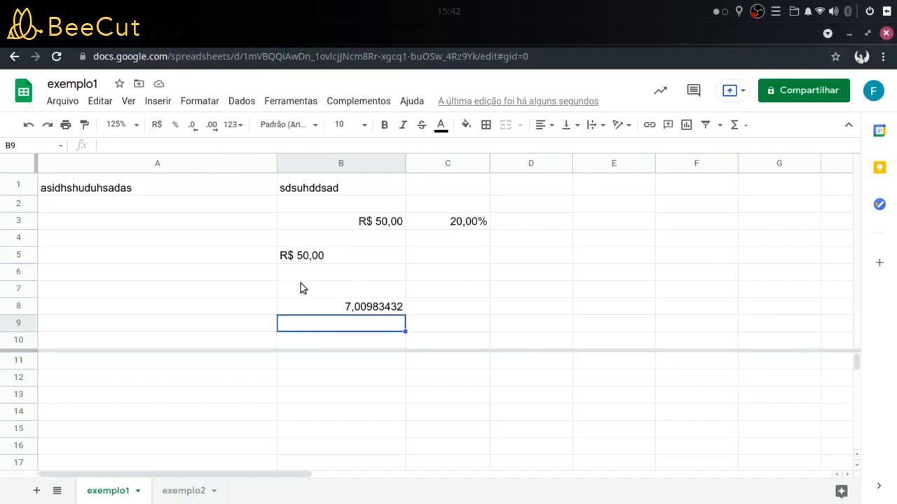
- Decrease and increase the decimal places of the number in cell B8, ending with two decimal places
click(256, 324)
click(314, 330)
click(198, 125)
click(323, 308)
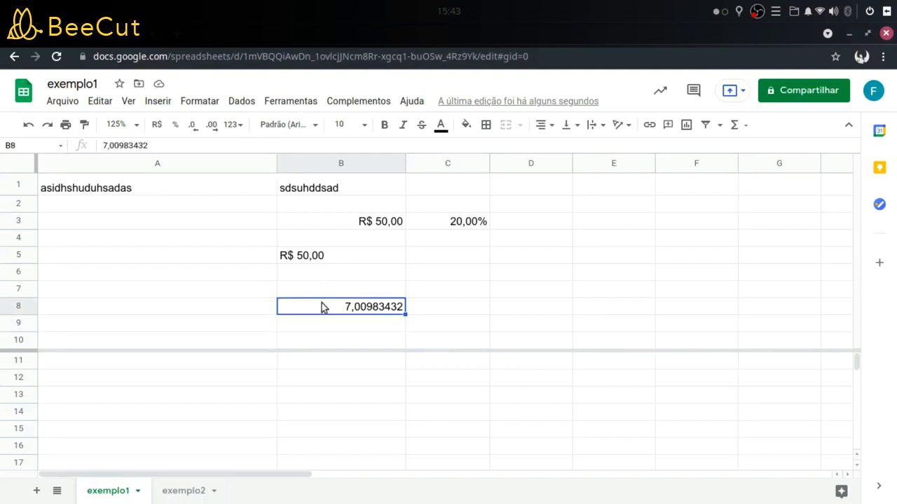
click(194, 128)
double_click(194, 128)
double_click(209, 129)
click(193, 127)
double_click(194, 127)
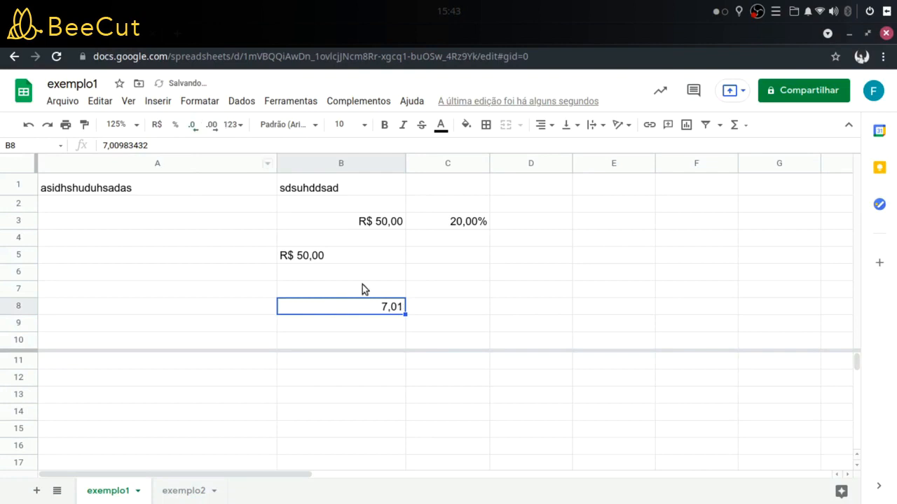
- Format the empty cell B9 as currency and enter 8.747.343 in it
click(311, 327)
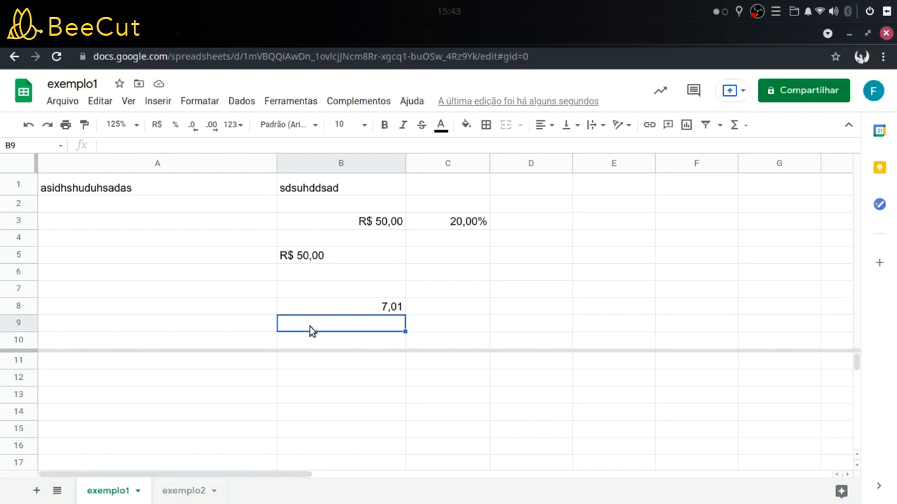
click(159, 127)
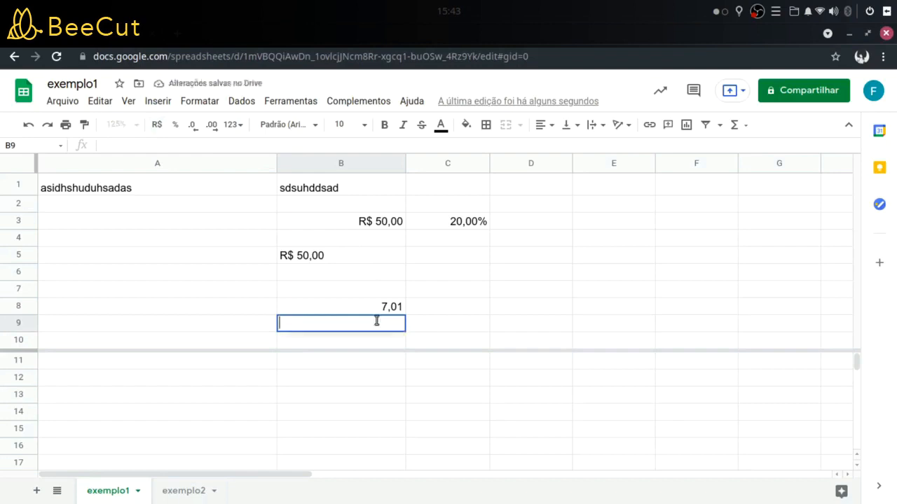
text(8.747.343)
key(Return)
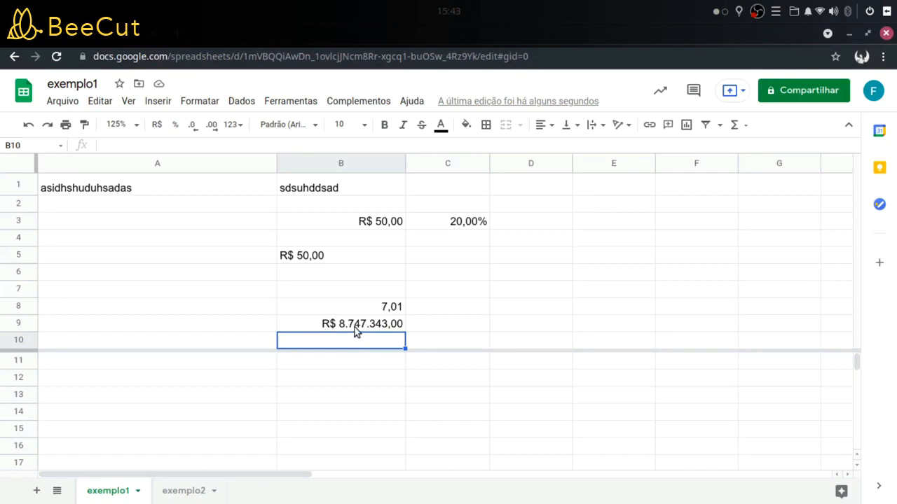
- Review the available number formats and the list of custom currencies, and close it without applying any
click(238, 128)
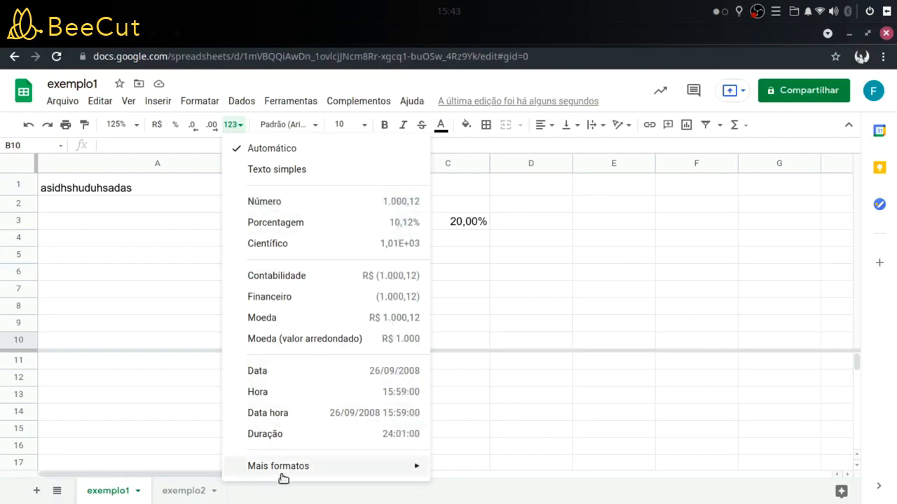
mouse_move(418, 468)
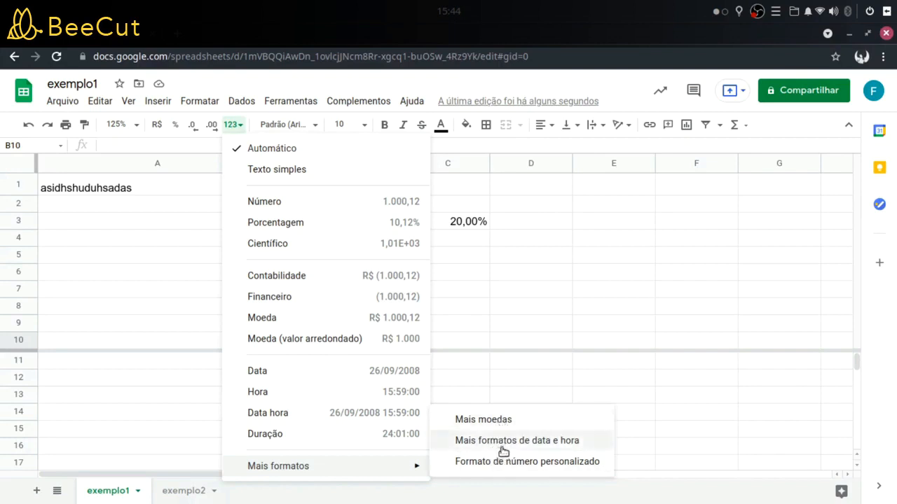
click(499, 423)
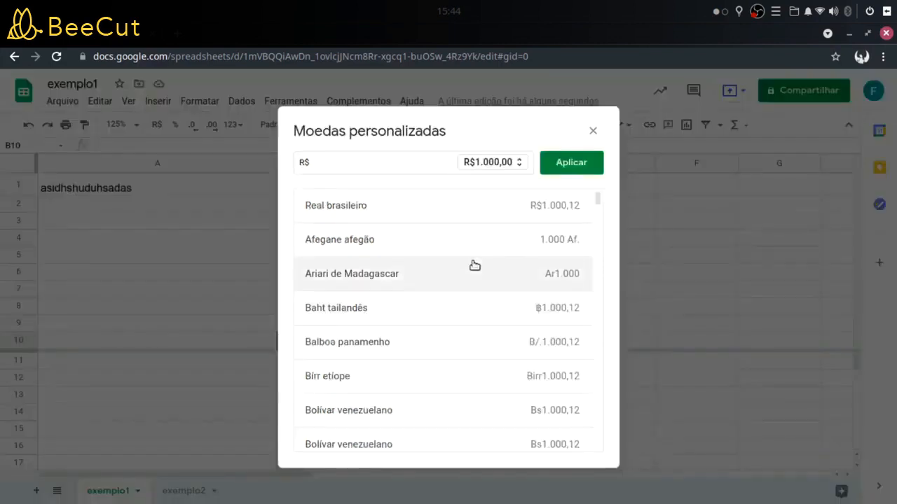
scroll(372, 257, down, 8)
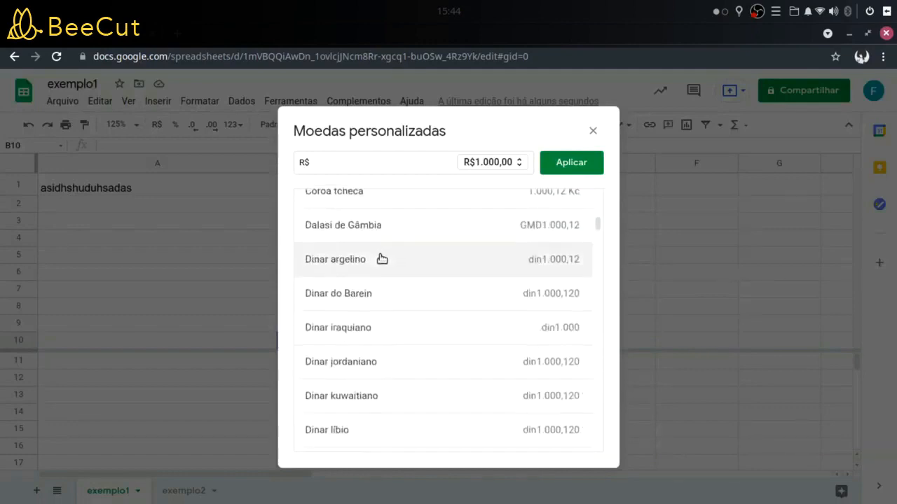
scroll(382, 259, down, 3)
click(593, 130)
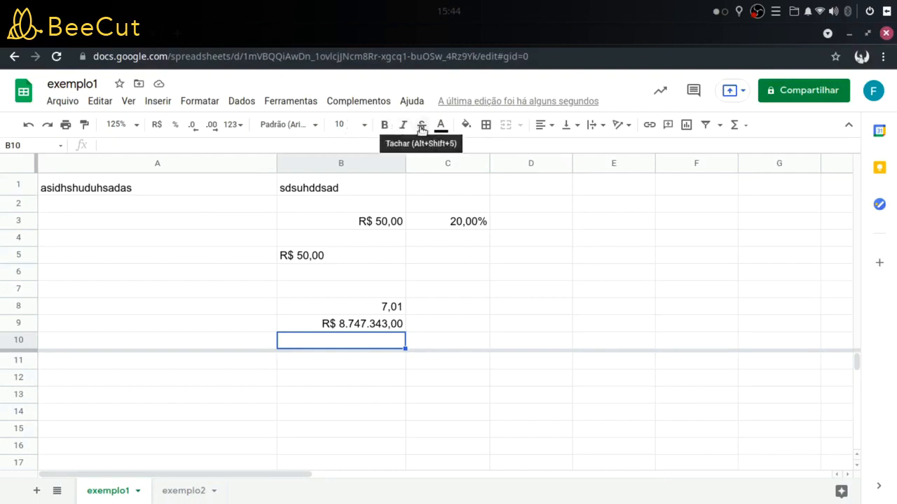
- Set the font of the text in cells A1:B1 to Georgia
drag(100, 188, 337, 190)
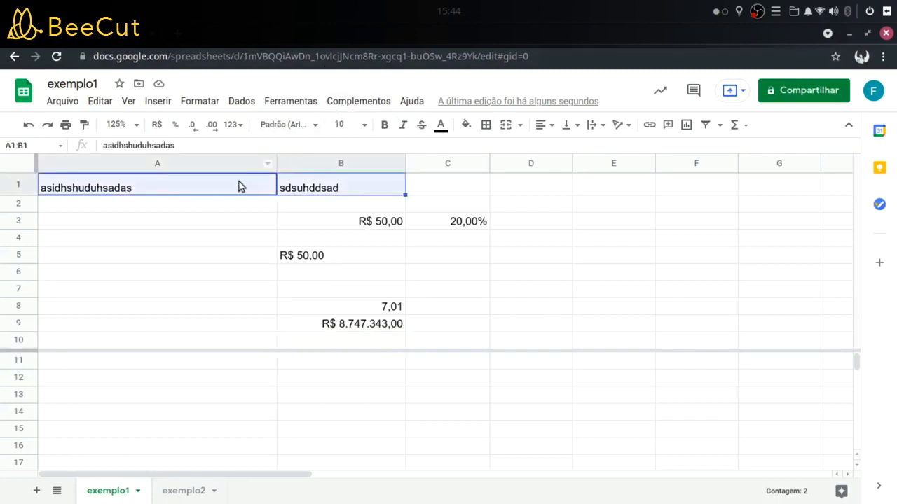
click(295, 205)
drag(124, 189, 369, 195)
click(298, 126)
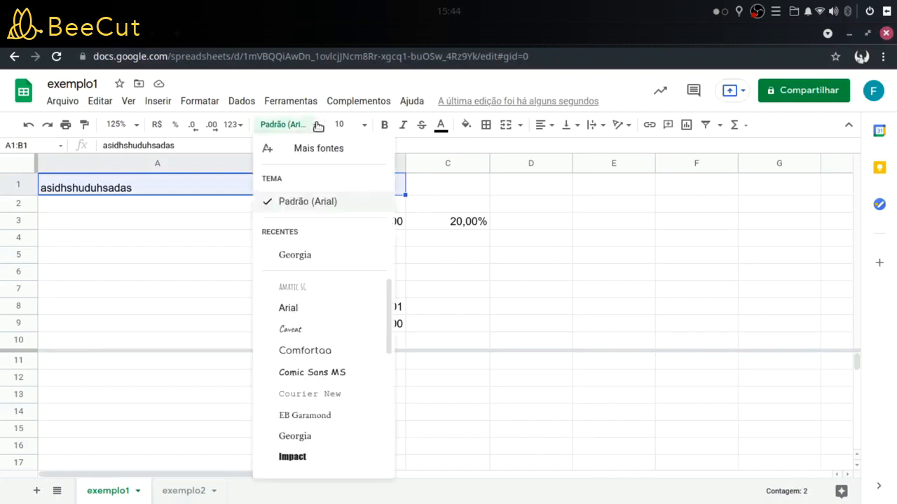
click(304, 259)
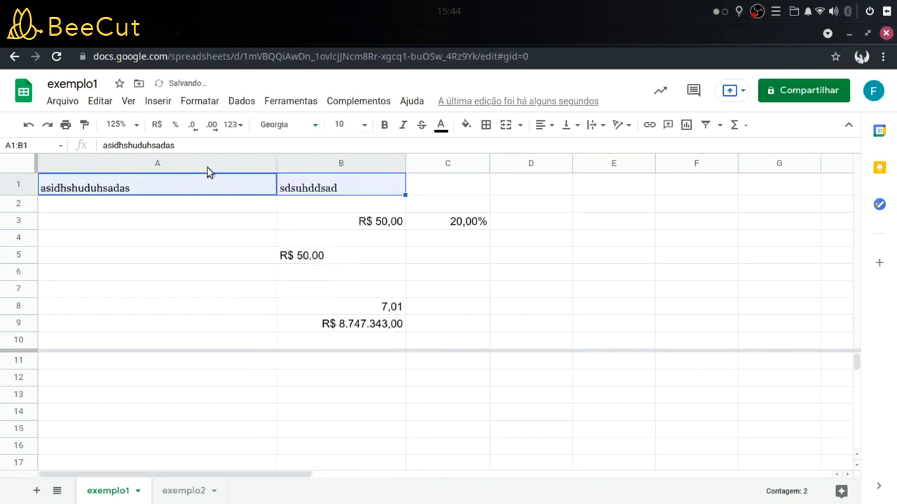
- Make the text in cells A1:B1 bold and change its color to a very light gray
click(384, 125)
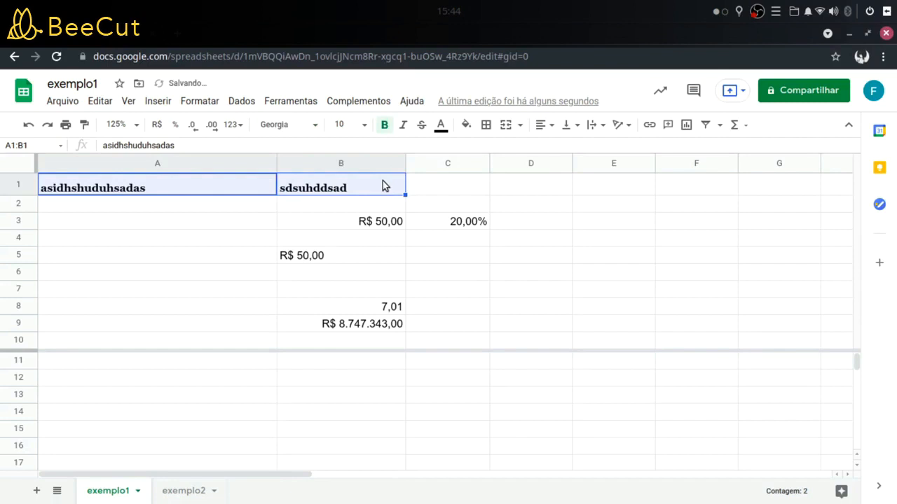
click(441, 130)
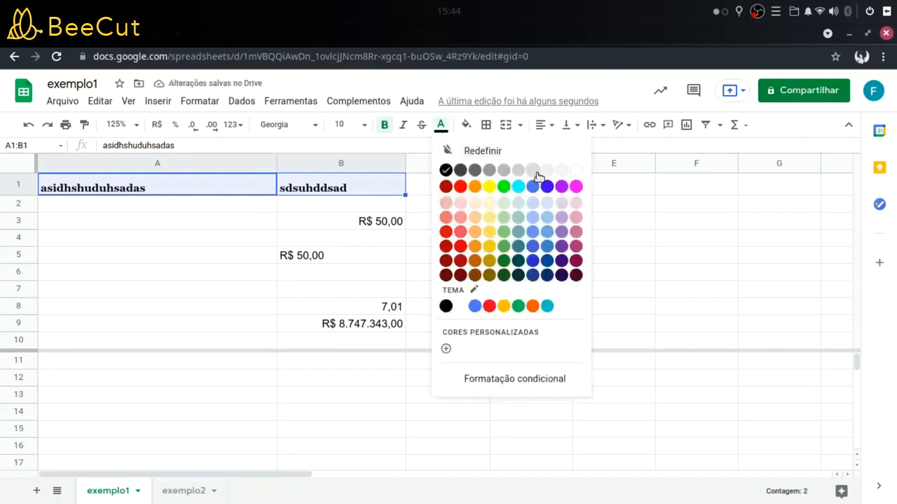
click(560, 174)
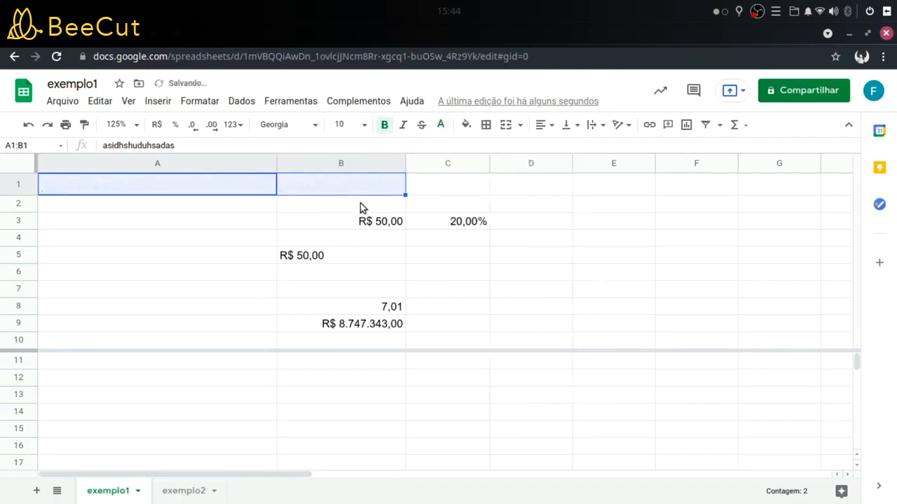
- Fill cells A1:B1 with a dark teal background color
click(147, 204)
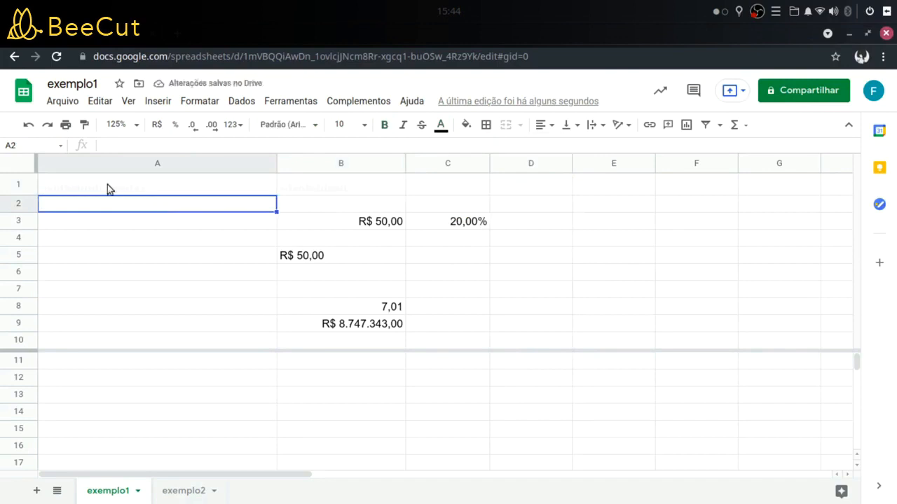
drag(108, 184, 359, 195)
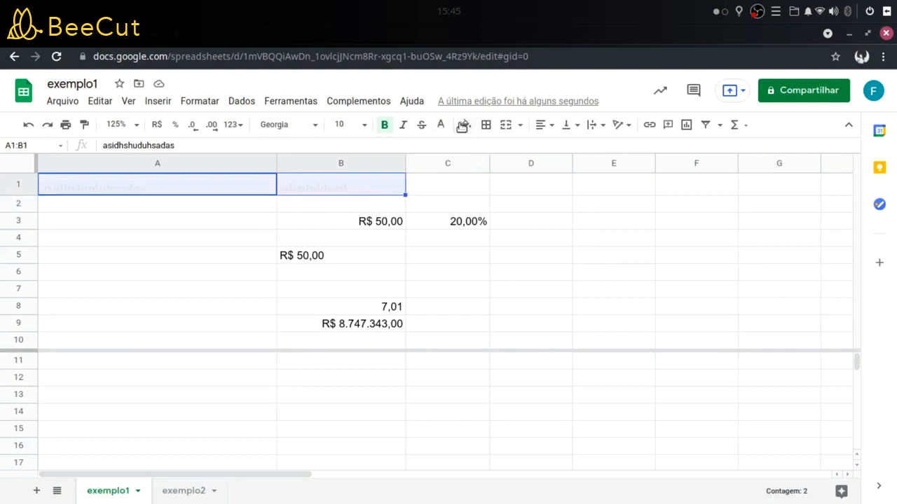
click(465, 126)
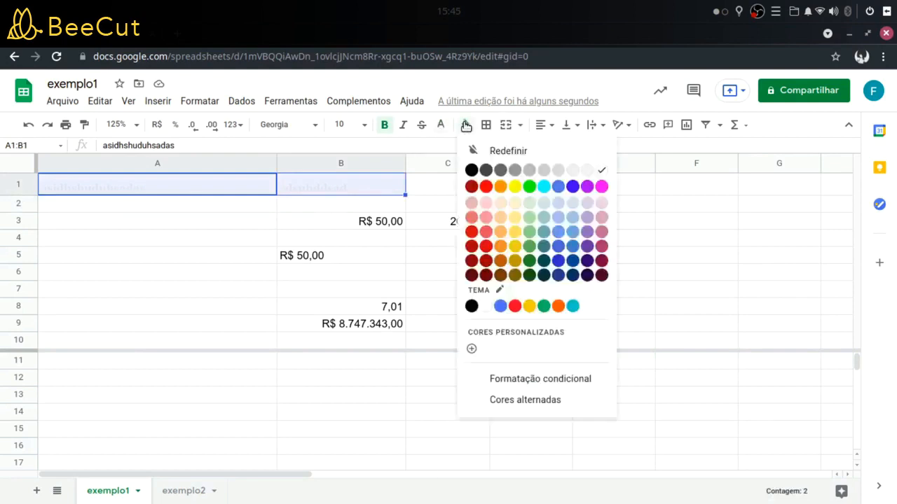
click(545, 261)
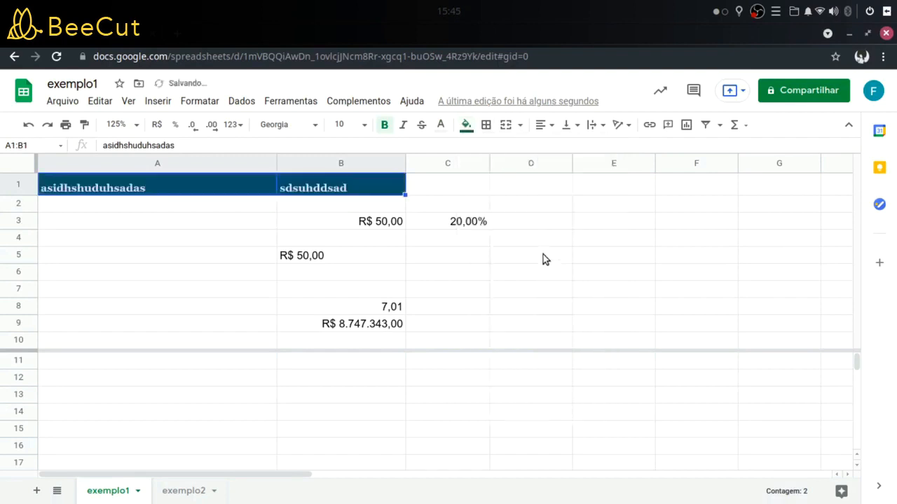
click(224, 210)
drag(225, 209, 336, 324)
click(466, 124)
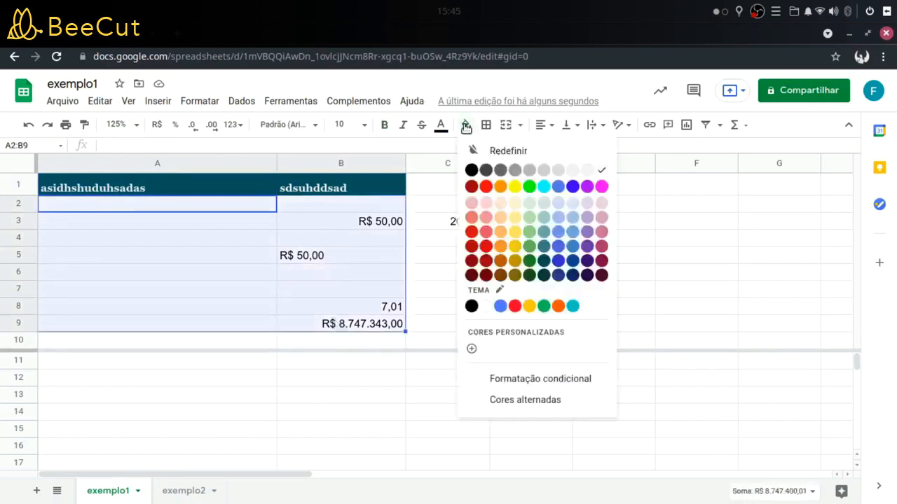
click(533, 172)
click(531, 171)
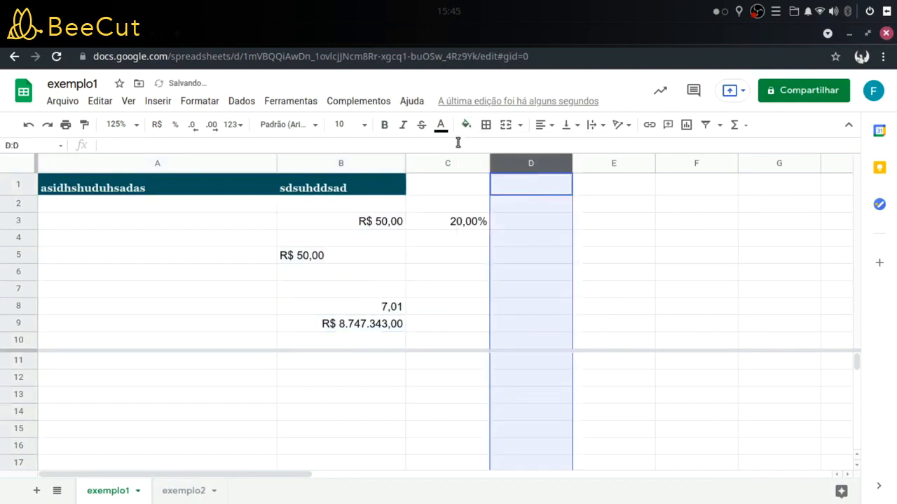
- Fill cells A2:B9 with a gray background color
click(301, 204)
drag(173, 209, 334, 326)
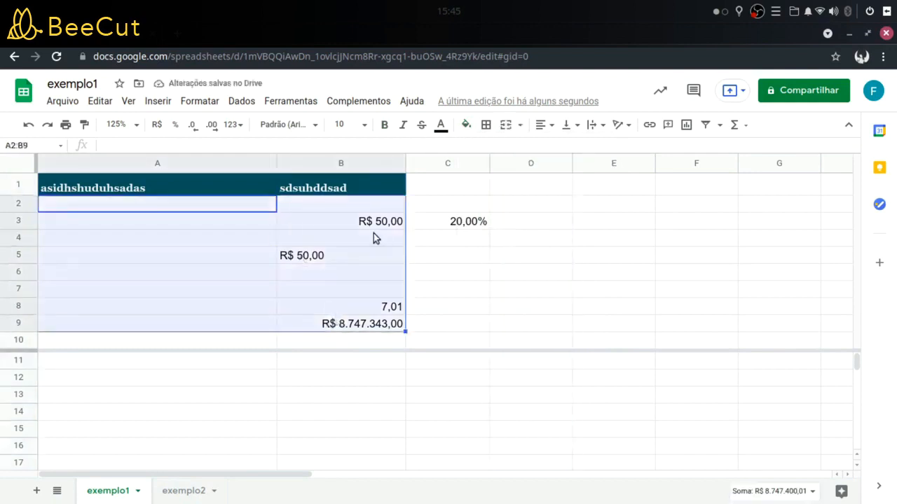
click(464, 126)
click(532, 167)
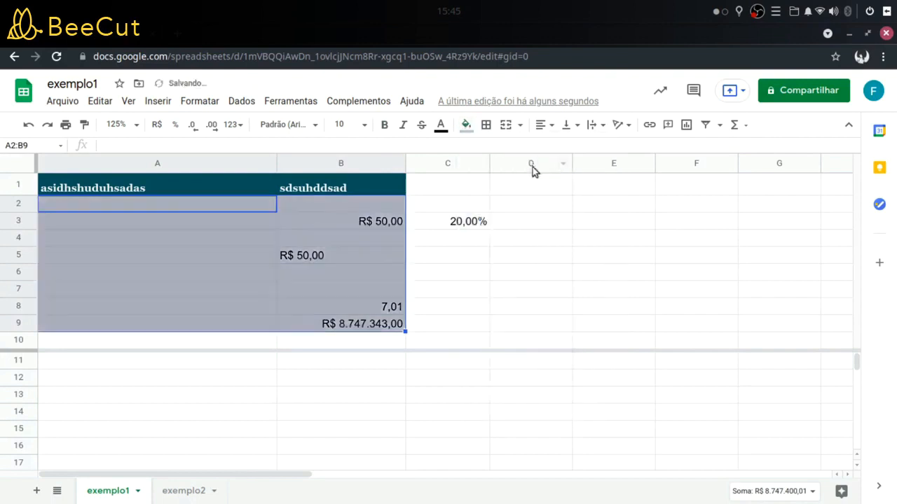
click(364, 216)
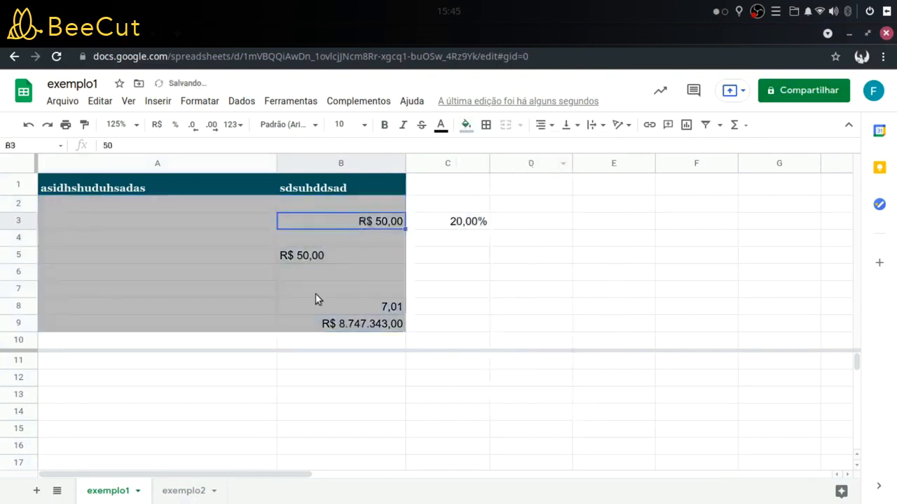
click(159, 242)
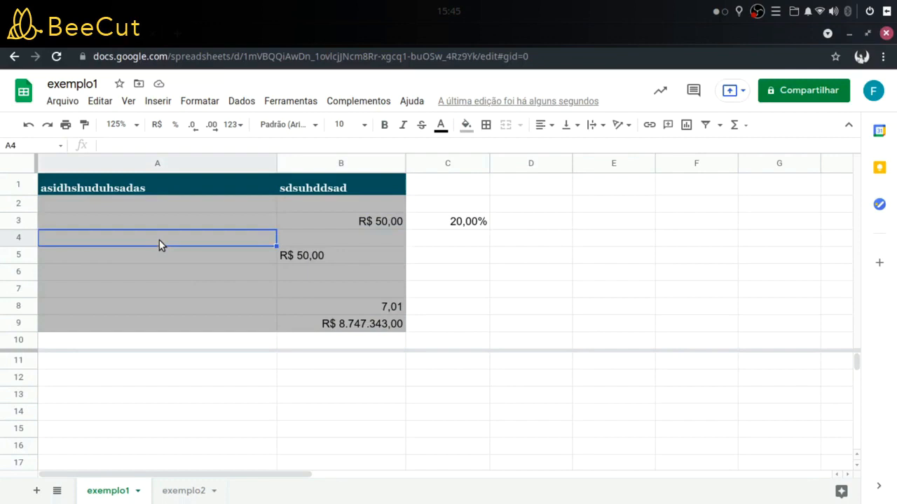
- Format cells A2:B9 as currency and enter 4324324 in cell A3
drag(86, 204, 375, 330)
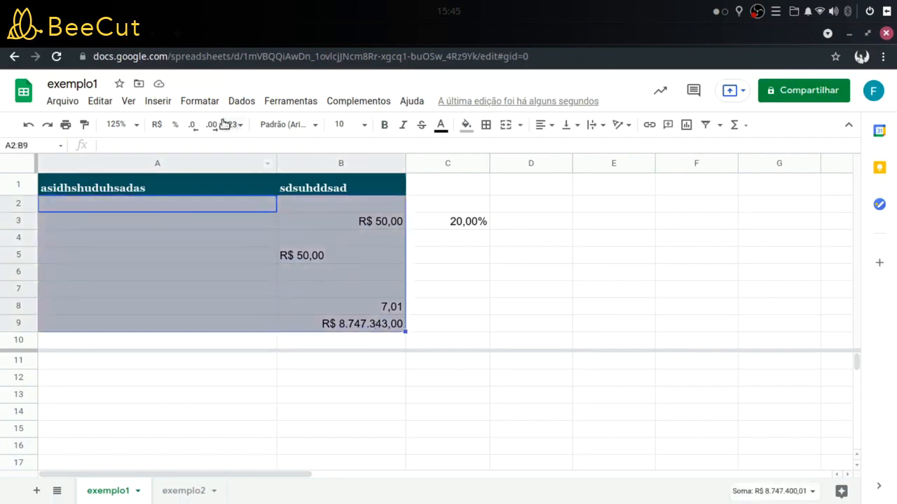
click(159, 126)
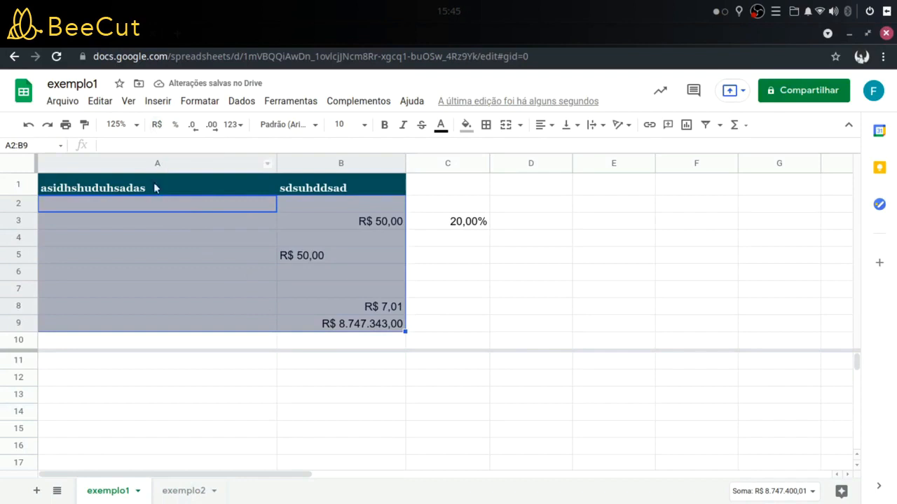
click(143, 218)
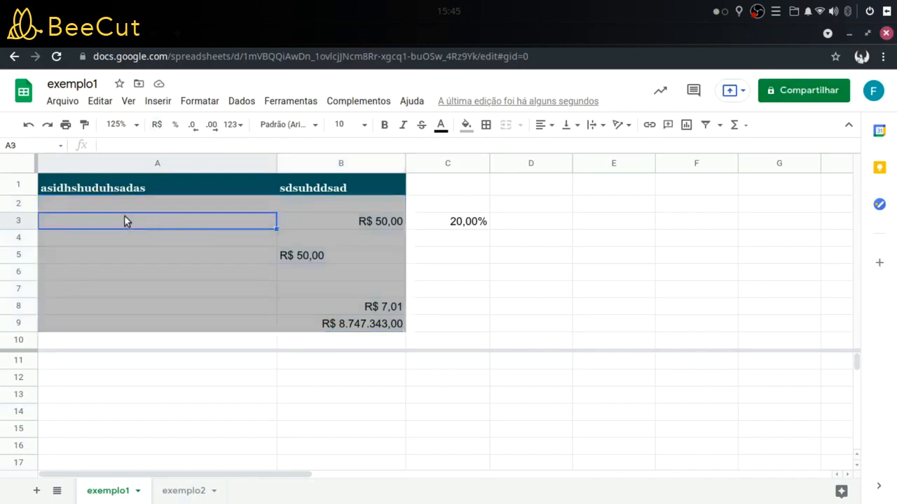
text(4324324)
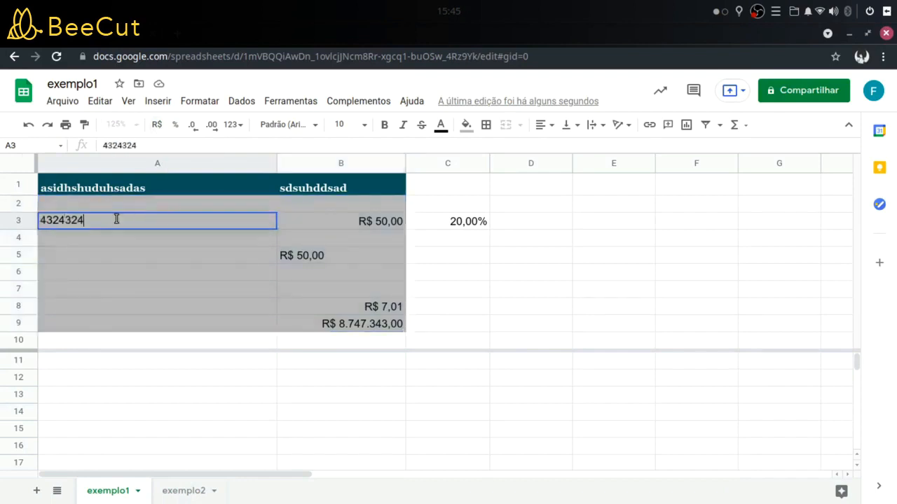
key(Return)
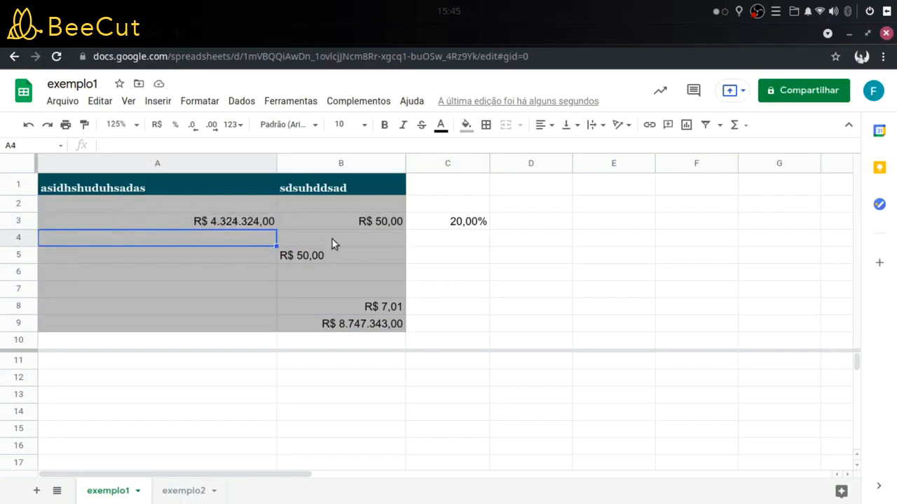
- Apply the currency format to cell B5 and clear the cell's content
click(310, 255)
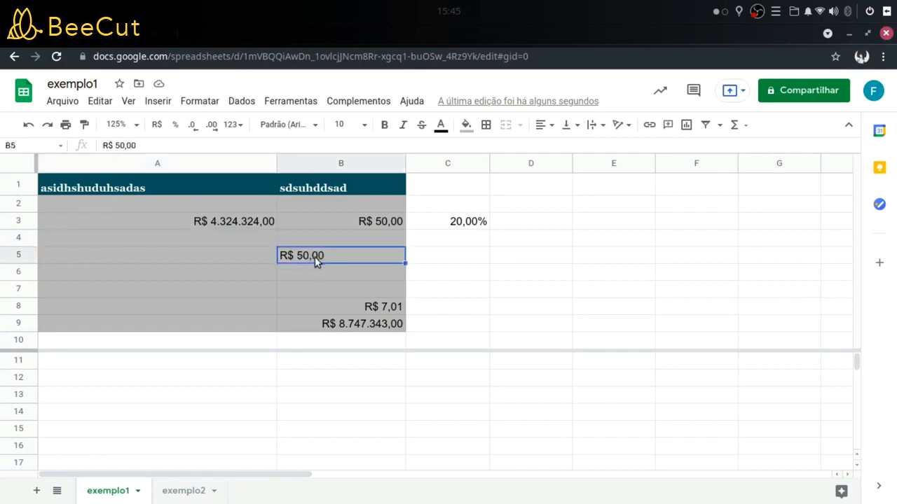
click(156, 125)
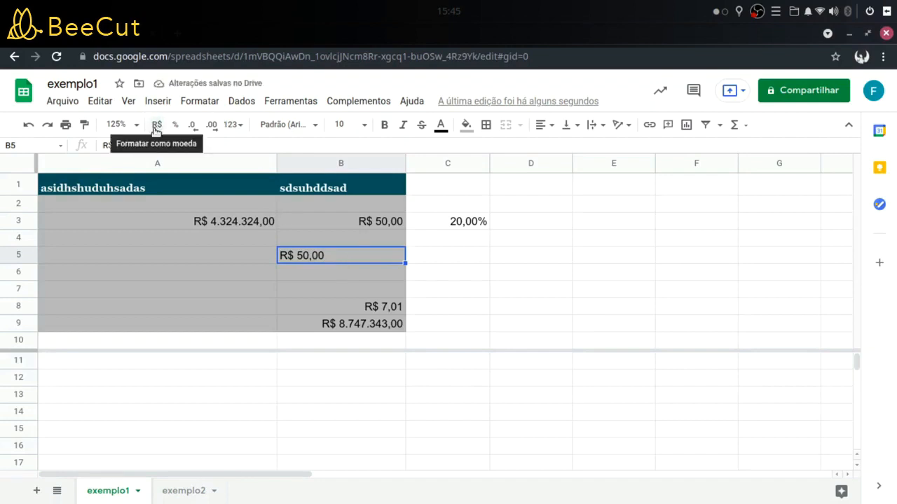
click(321, 238)
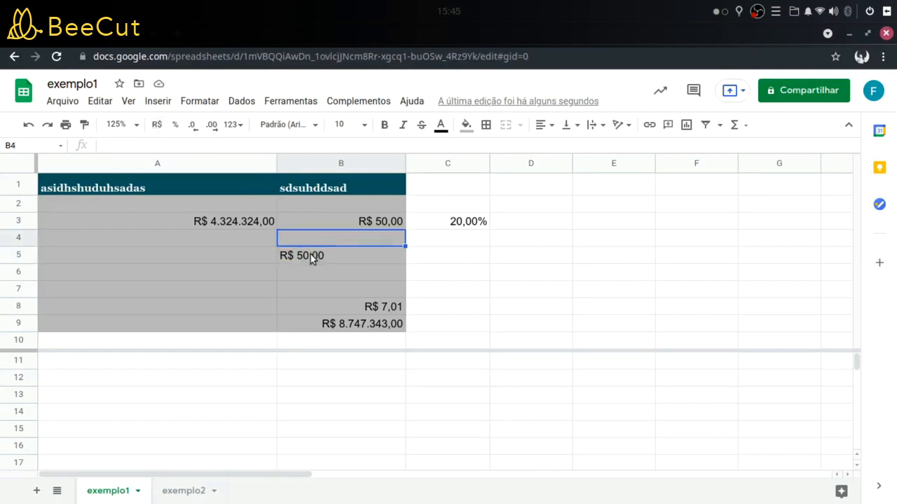
click(312, 258)
key(Delete)
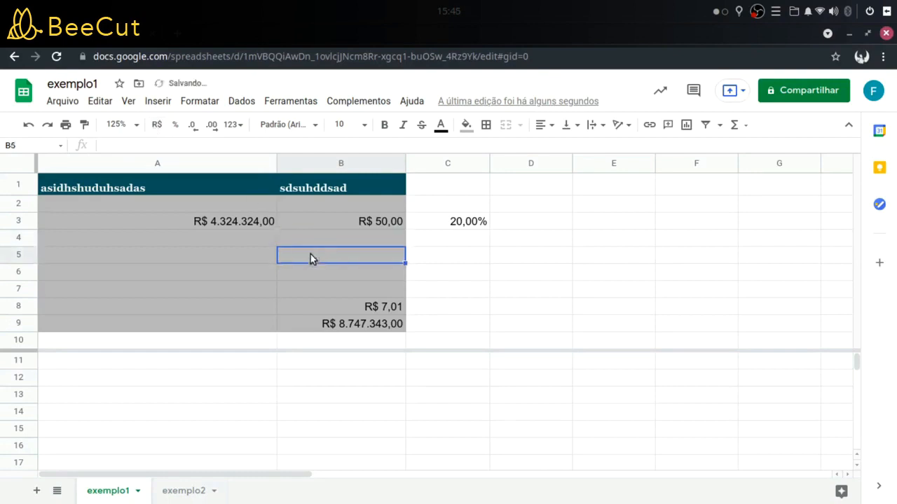
key(Down)
key(Down)
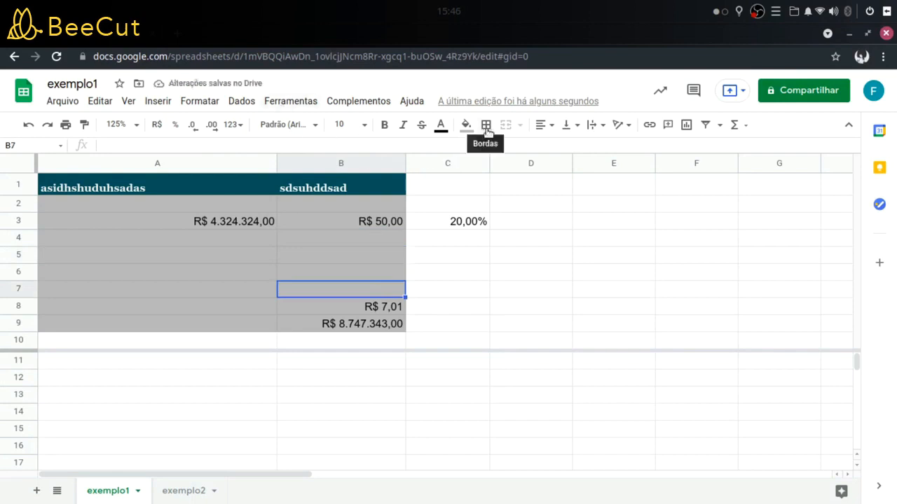
- Add all borders to cells A1:B9, and apply the inner and top border options to the same range
drag(145, 184, 390, 335)
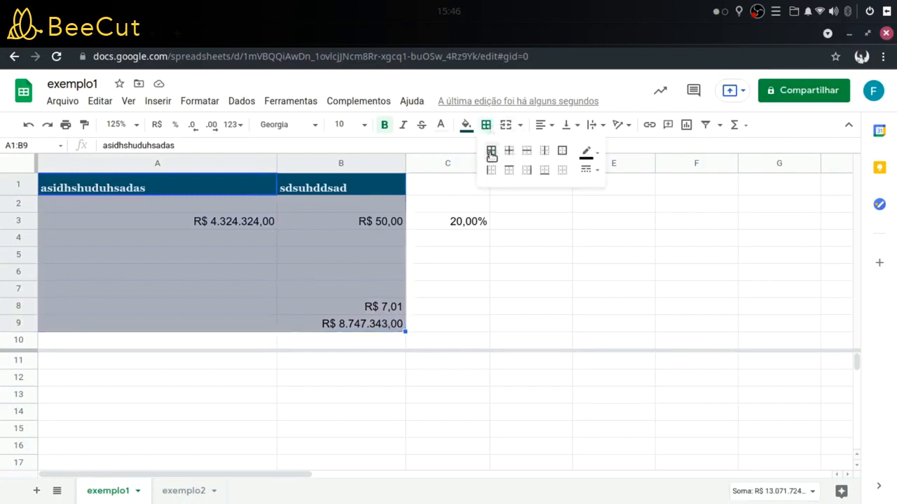
click(492, 150)
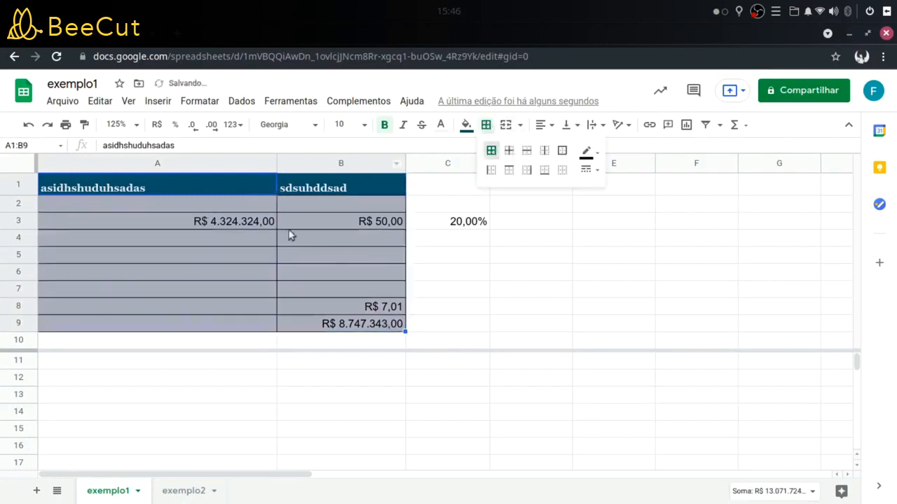
click(509, 153)
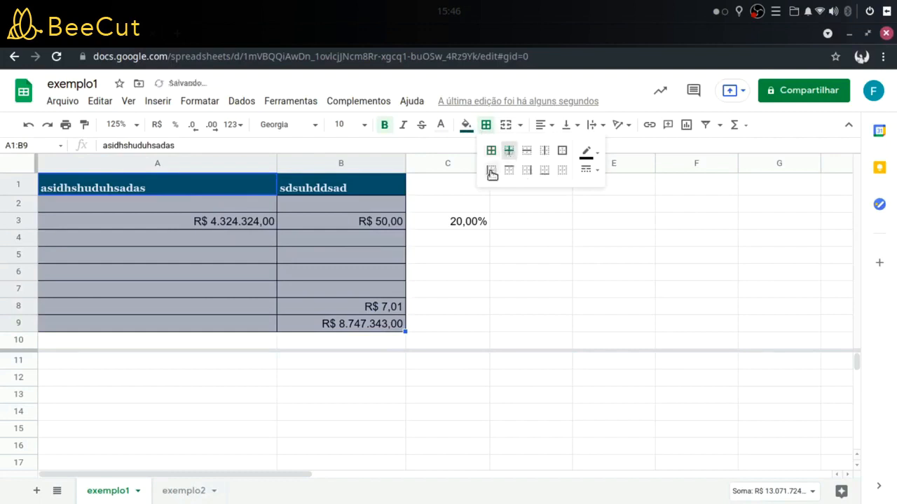
click(509, 171)
click(258, 200)
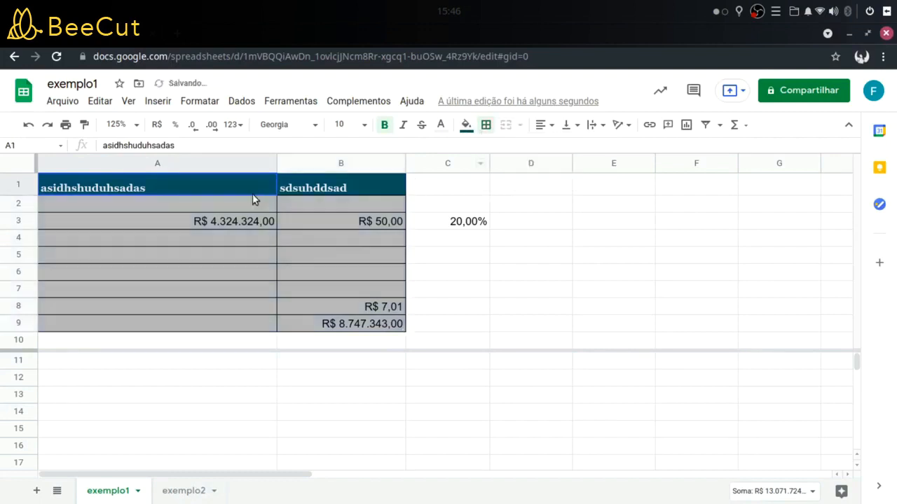
click(470, 270)
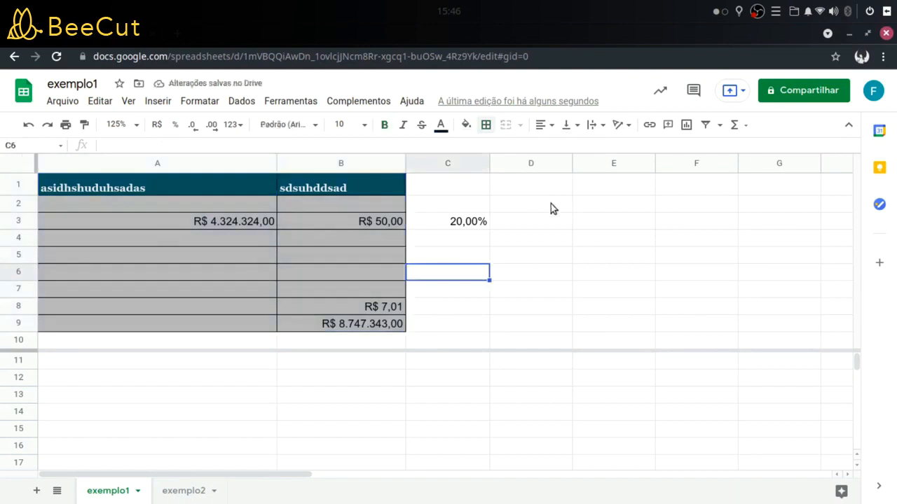
- Add only inner borders to the empty cells D2:F5
drag(550, 203, 663, 259)
click(486, 124)
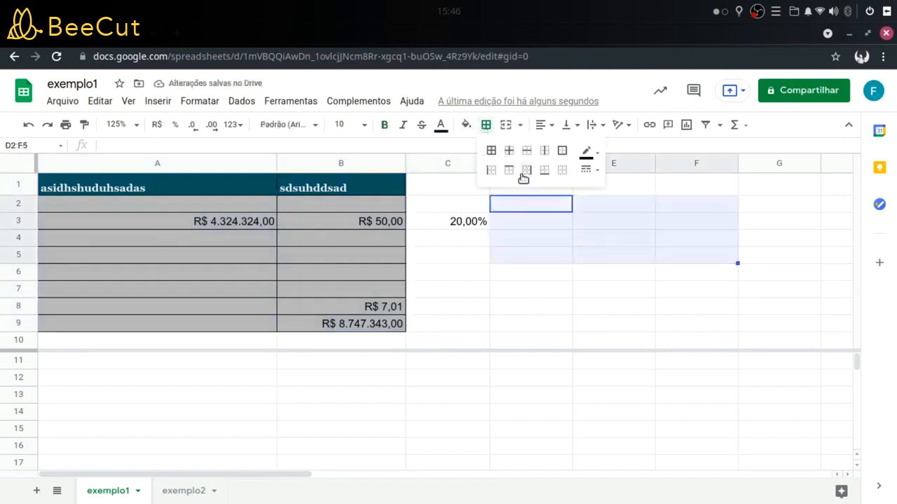
click(509, 150)
click(530, 306)
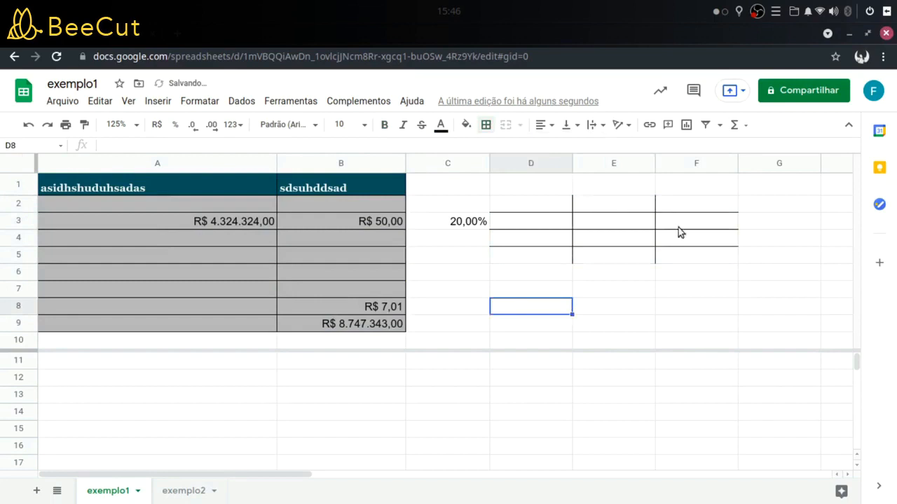
- Add inner borders to the empty cells D7:F8 in dark green with a dashed line style
drag(511, 291, 721, 312)
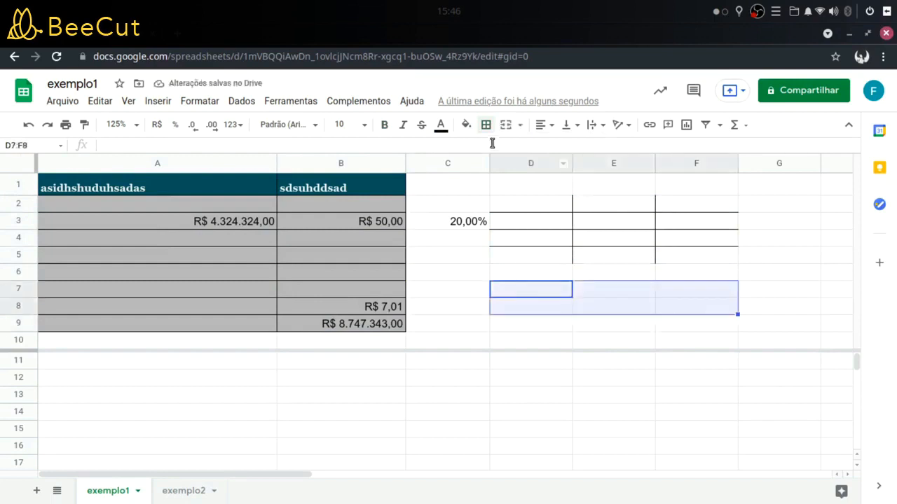
click(486, 125)
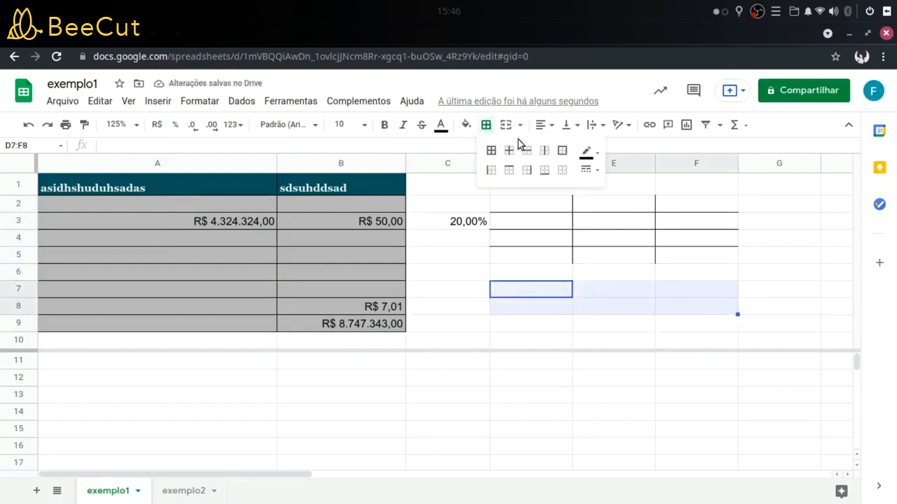
click(587, 151)
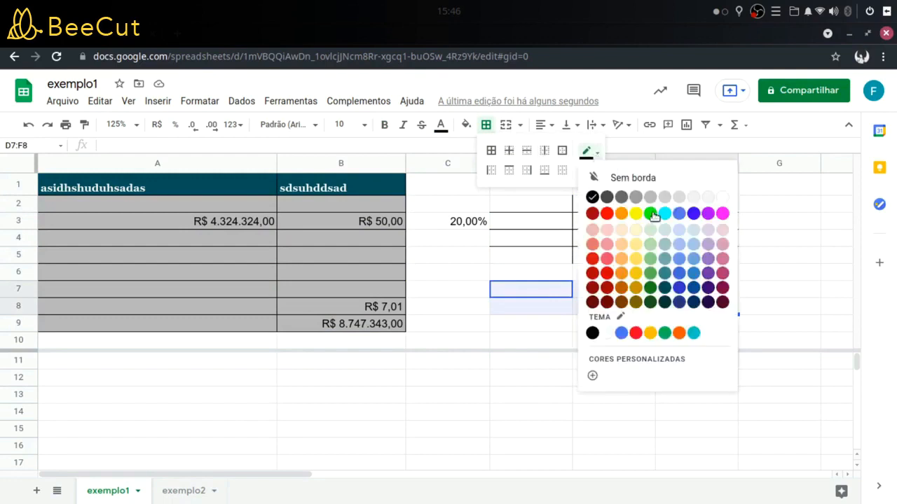
click(652, 288)
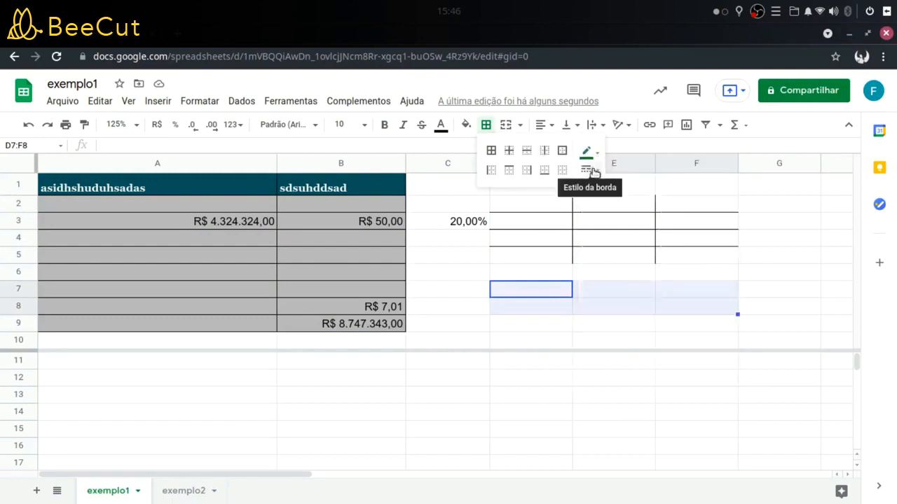
click(590, 172)
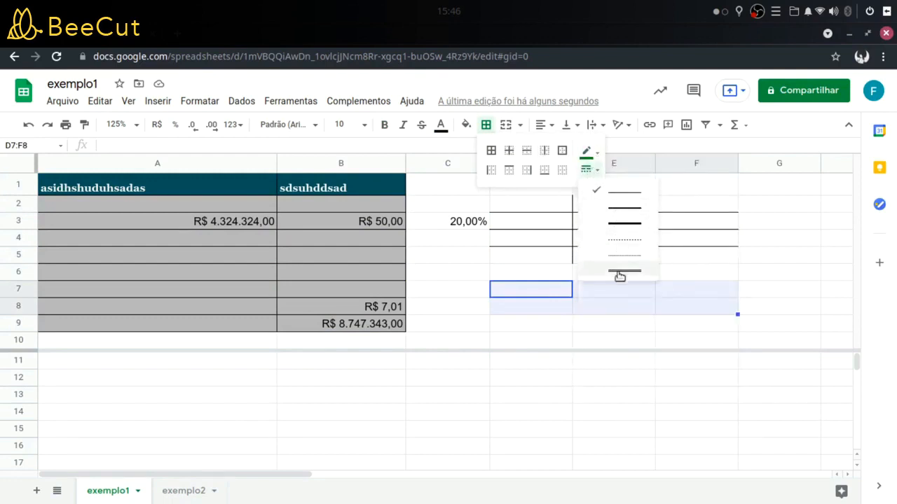
click(630, 245)
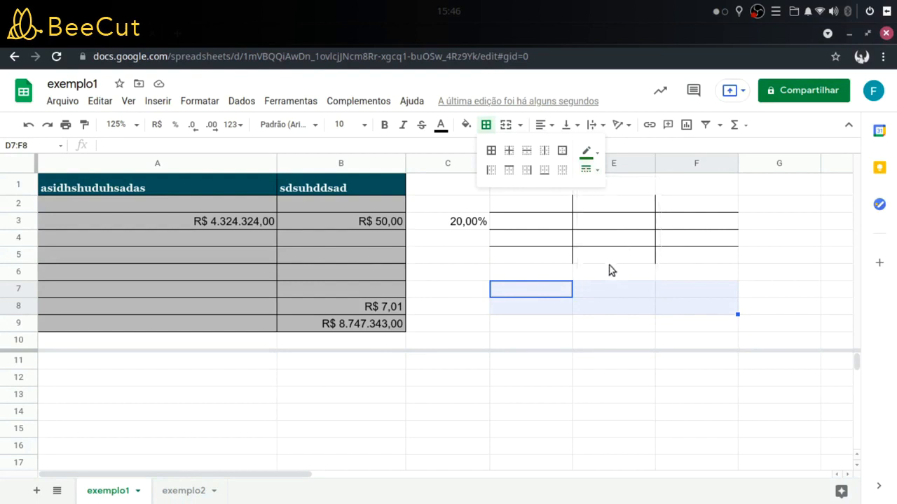
click(509, 150)
click(582, 328)
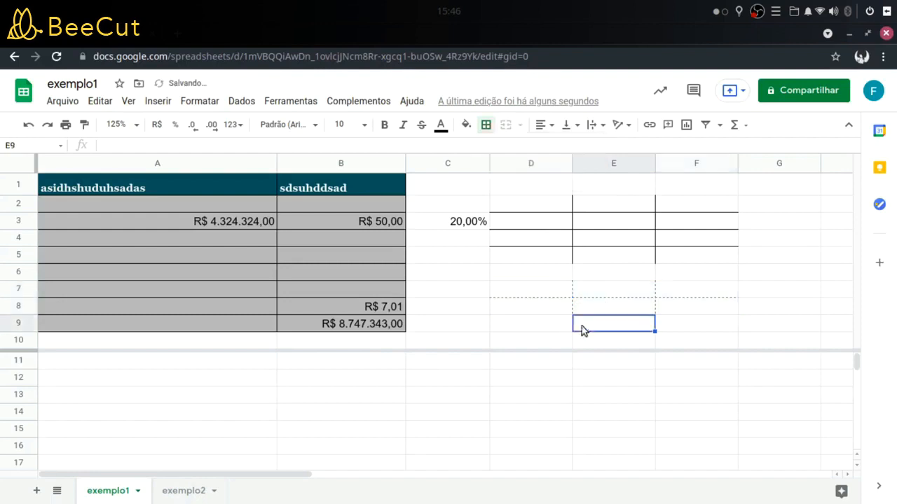
drag(566, 293, 665, 309)
click(555, 327)
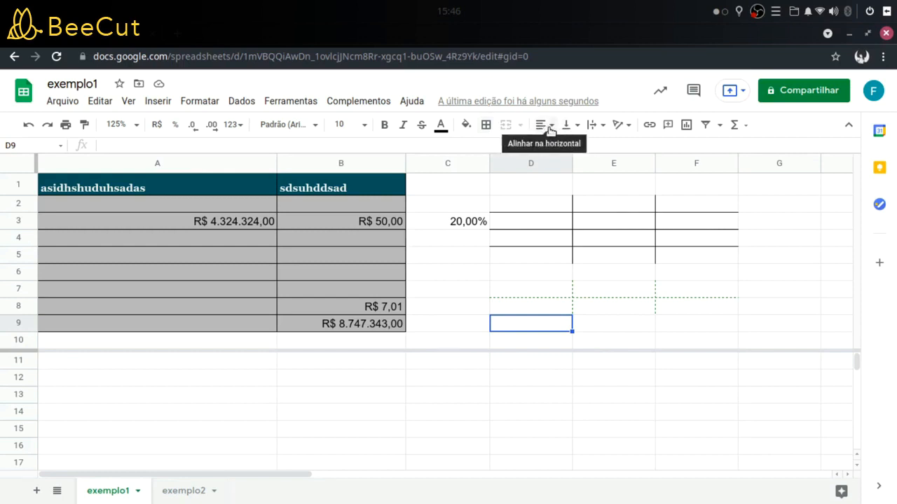
- Center the header texts in cells A1:B1 horizontally
drag(115, 188, 371, 190)
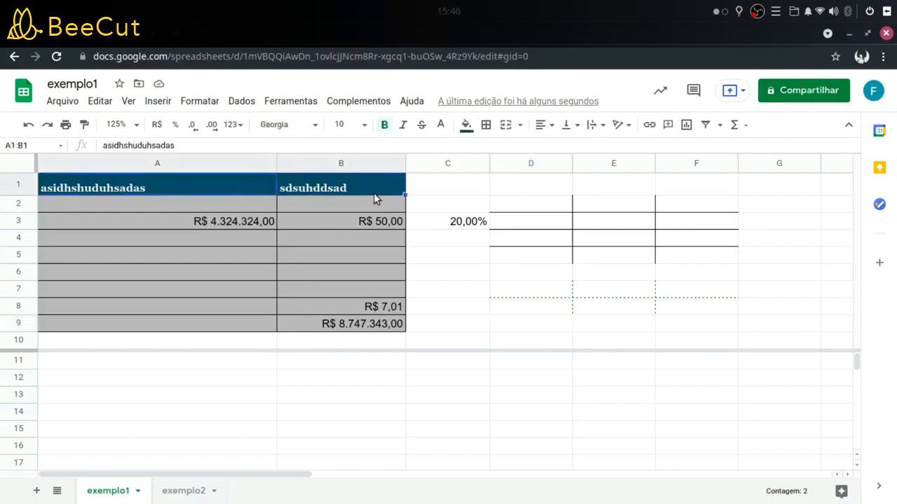
click(548, 128)
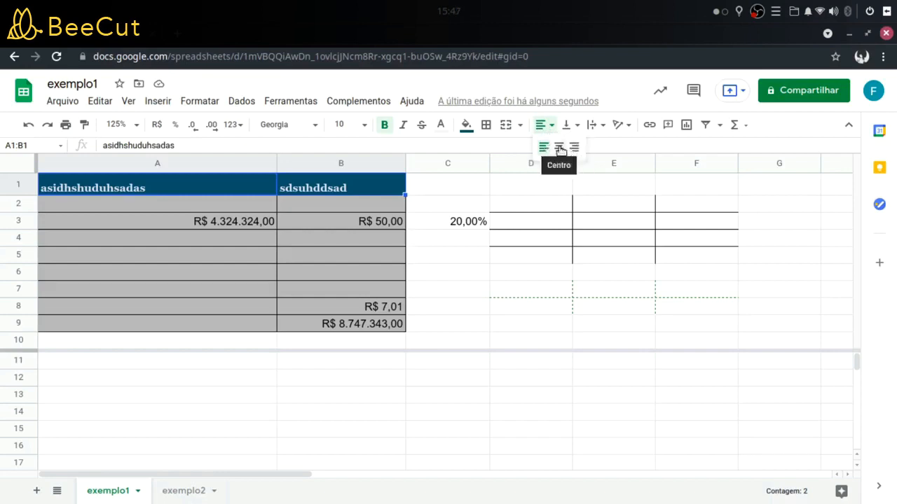
click(558, 147)
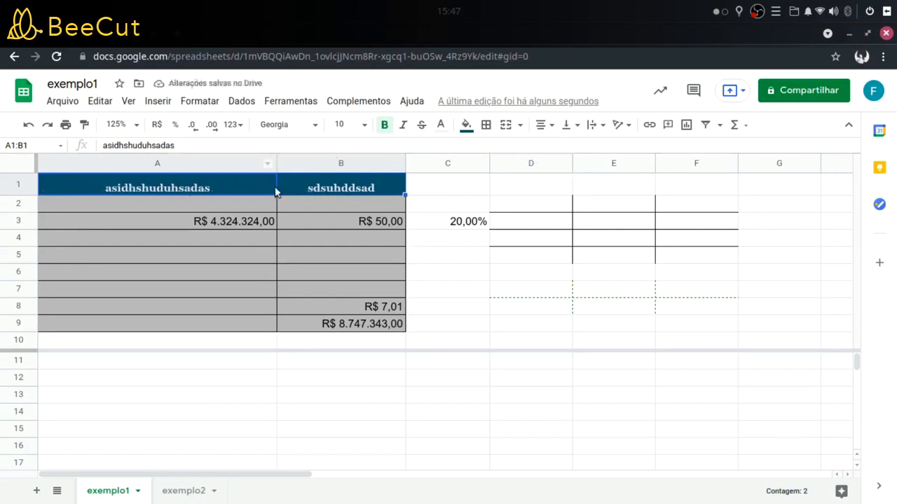
click(233, 206)
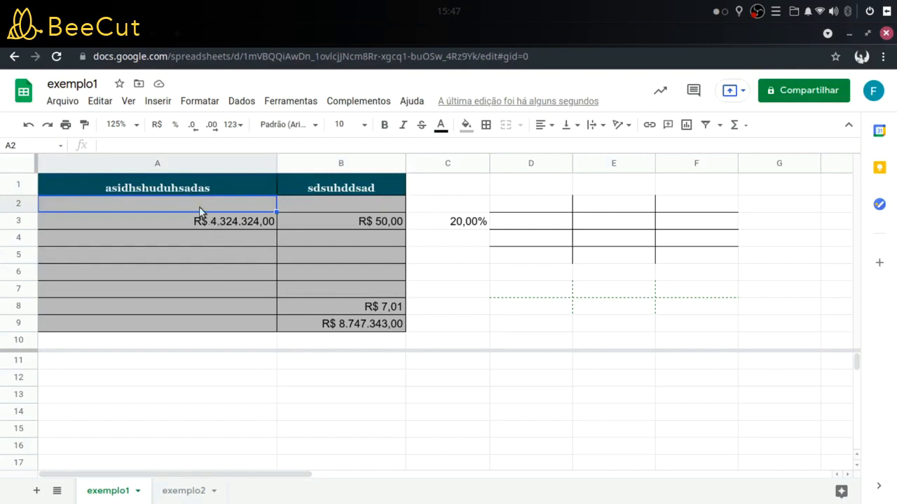
- Merge the empty cells A12:B14 into one cell, switching the merge off and on again once
scroll(421, 204, down, 1)
drag(81, 367, 353, 402)
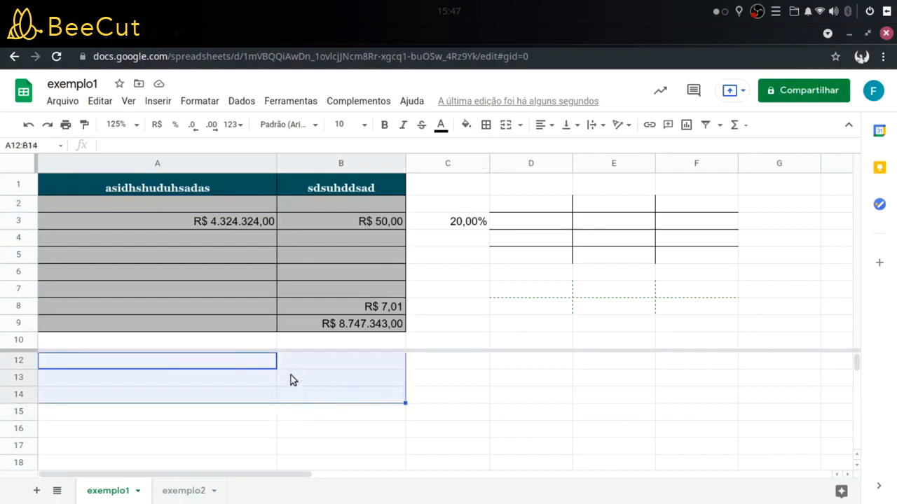
click(505, 125)
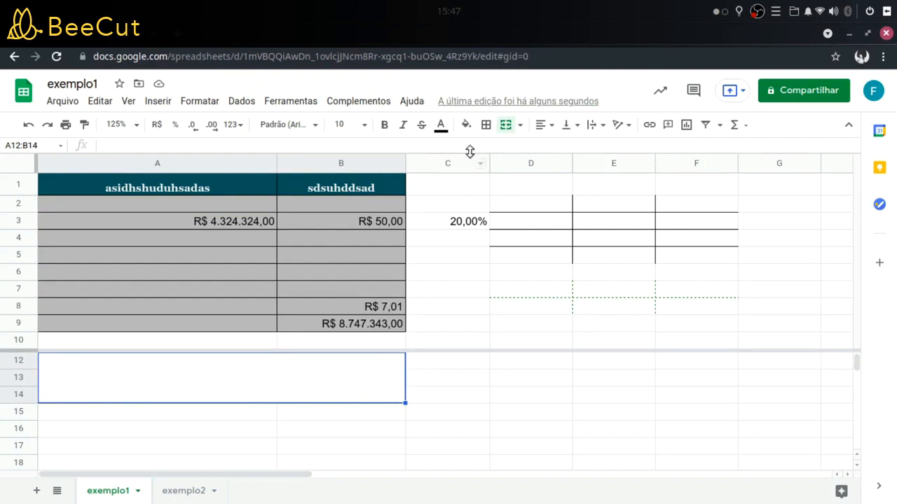
click(506, 124)
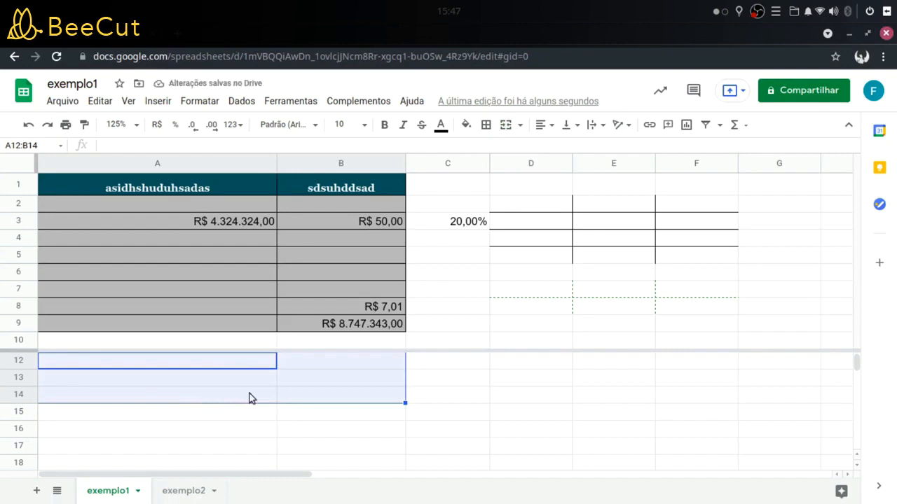
click(506, 125)
- Enter "auishdisuddsd" in the merged cell A12:B14 and center the text horizontally
double_click(298, 363)
text(auishdisuddsd)
key(Return)
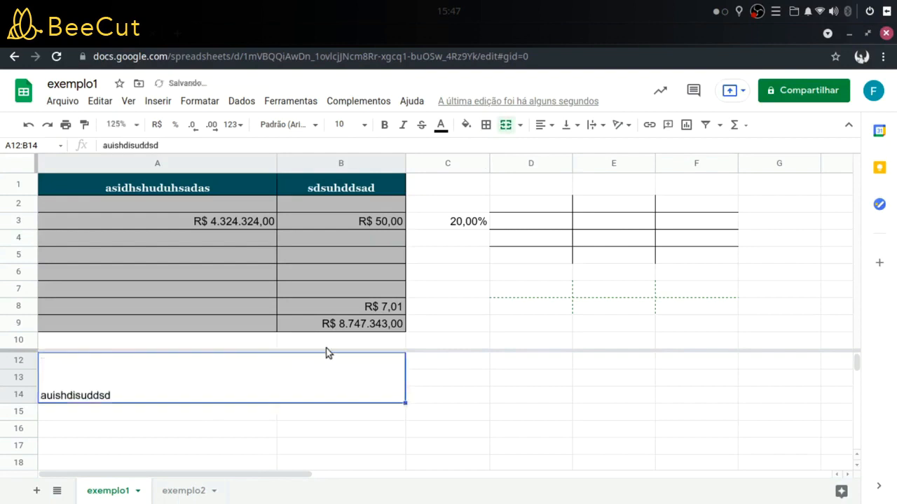
click(416, 378)
click(126, 393)
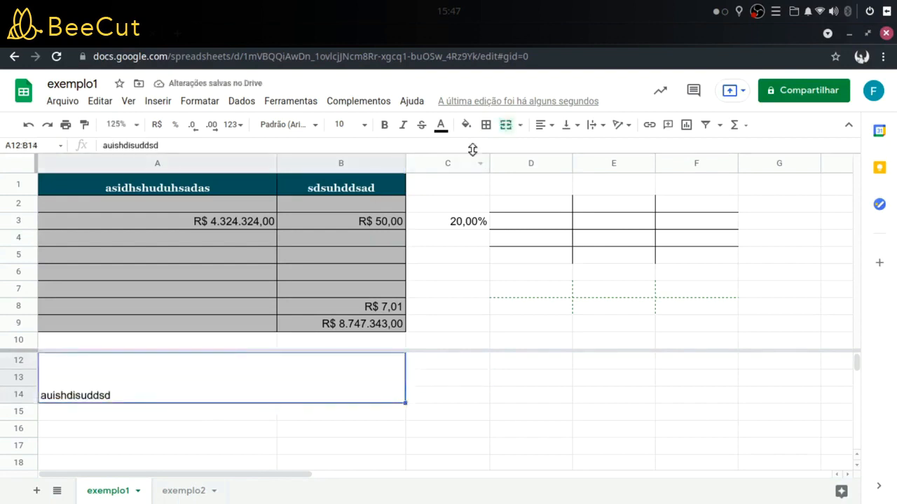
click(544, 125)
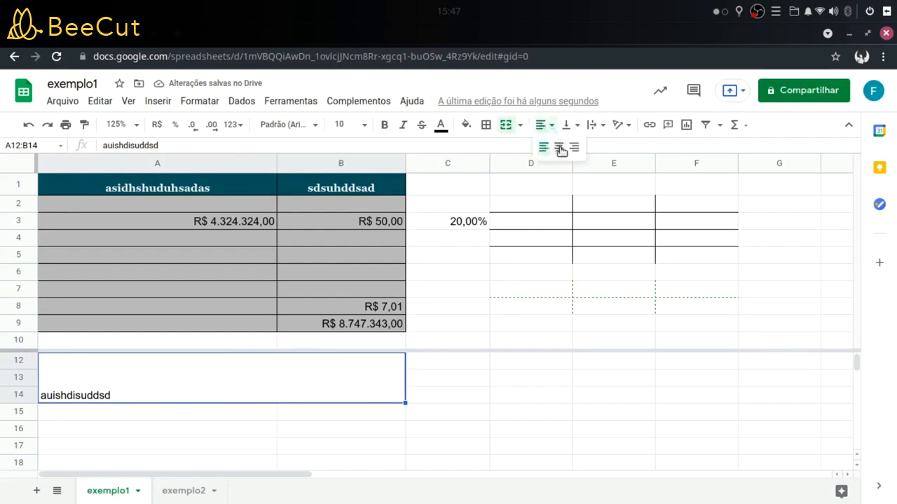
click(561, 149)
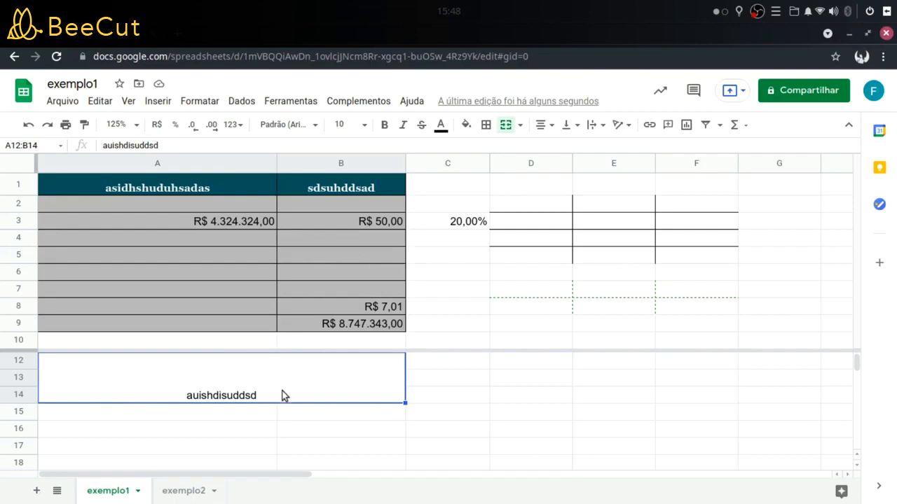
- Apply bottom, middle and finally top vertical alignment to the text in the merged cell A12:B14
click(576, 130)
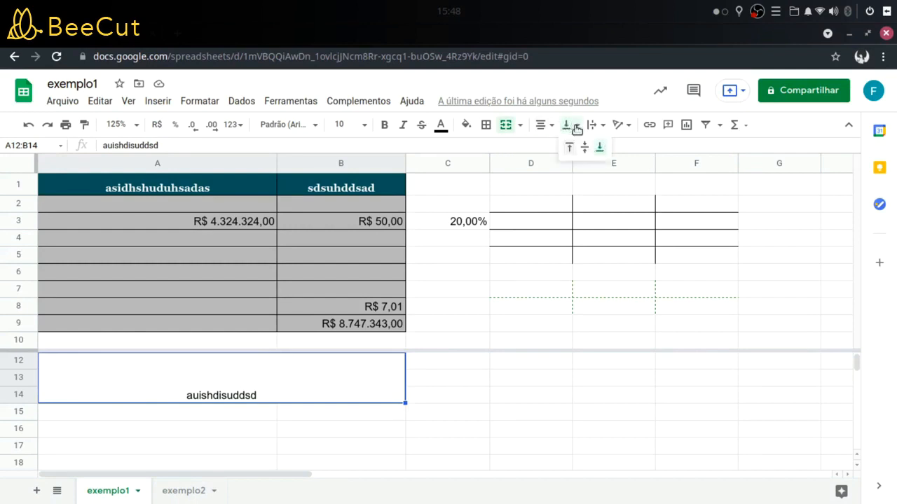
click(600, 150)
click(576, 126)
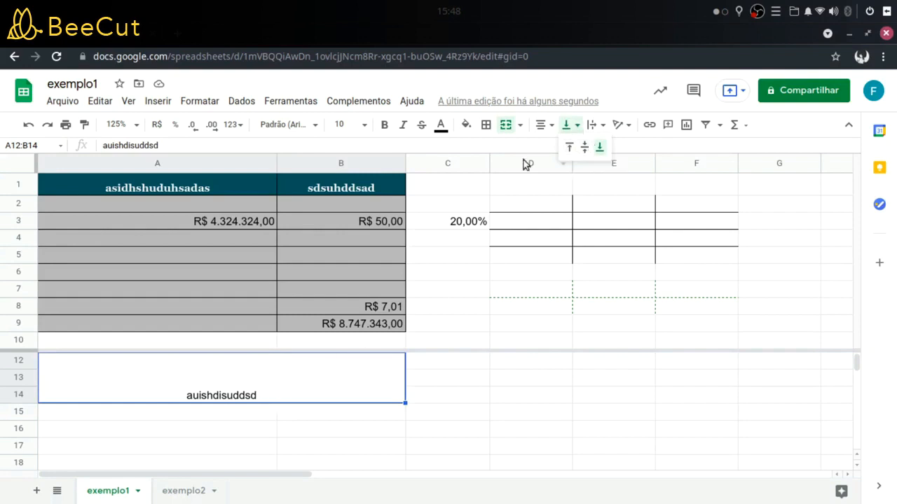
click(585, 148)
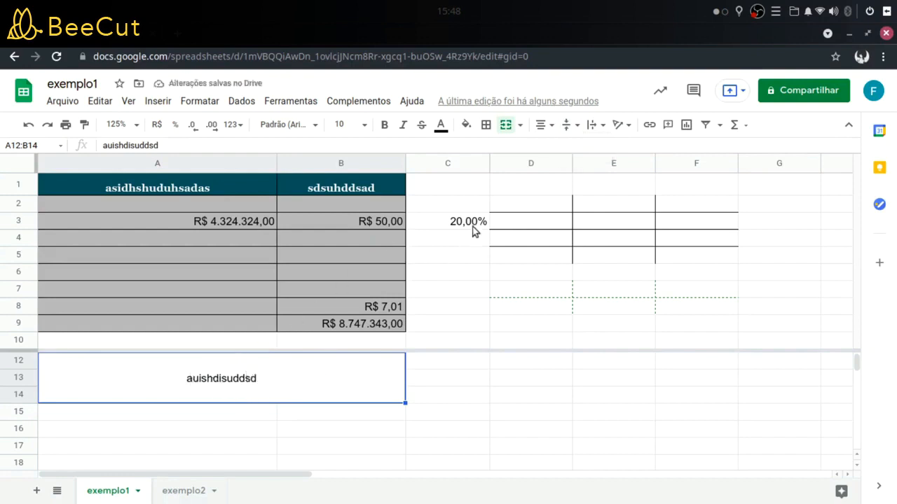
click(570, 125)
click(567, 149)
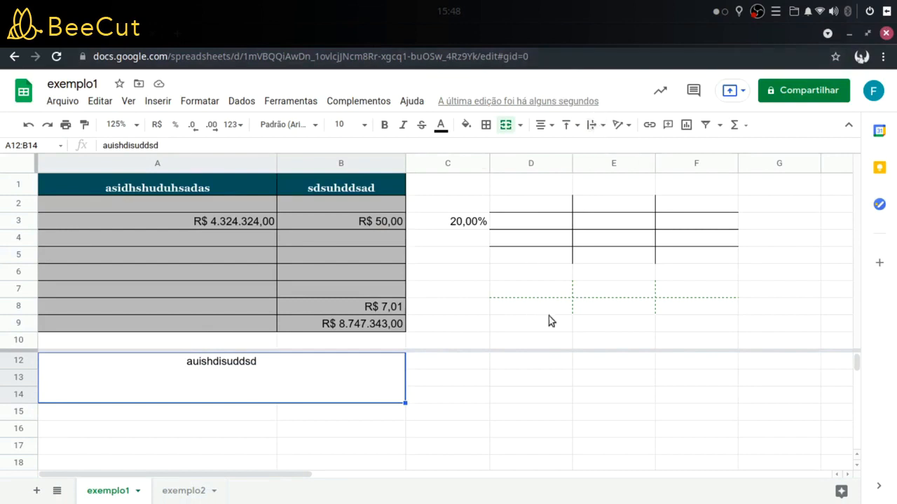
click(470, 371)
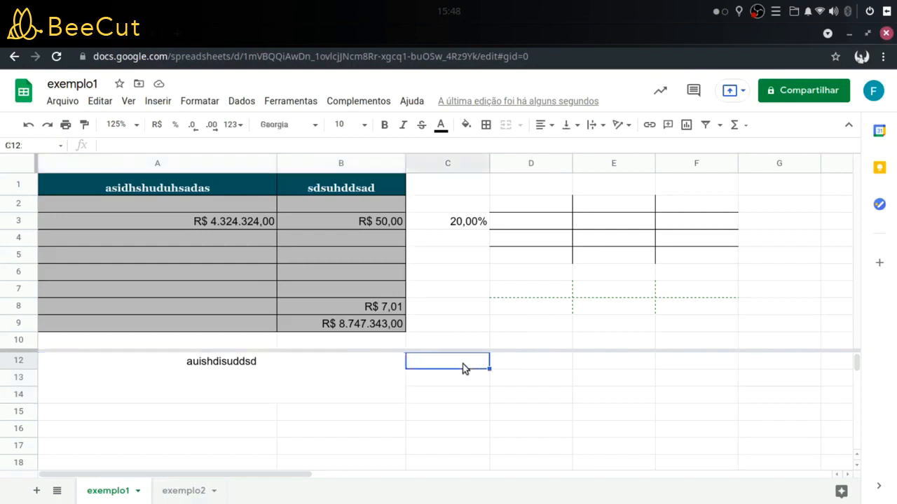
- Add dashed dark green borders to the merged cell A12:B14
click(126, 380)
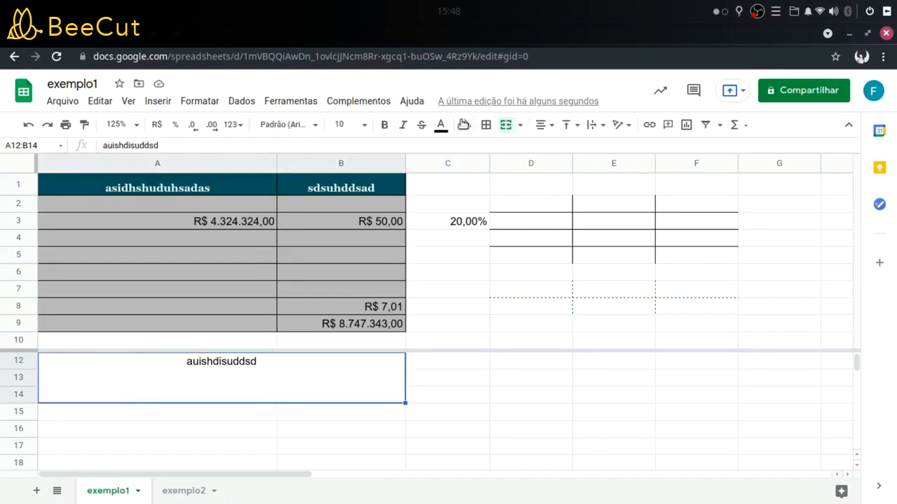
click(486, 124)
click(491, 150)
click(429, 382)
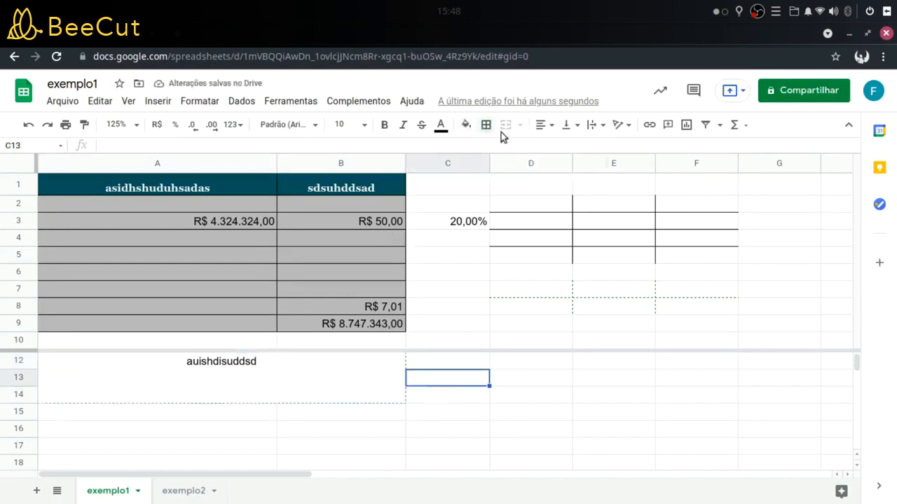
- Enter the long text "sudhuhsduishduhushauidhsaudhushdsuhdshudsdhusahdiushadsa" in cell C12
click(457, 361)
text(su)
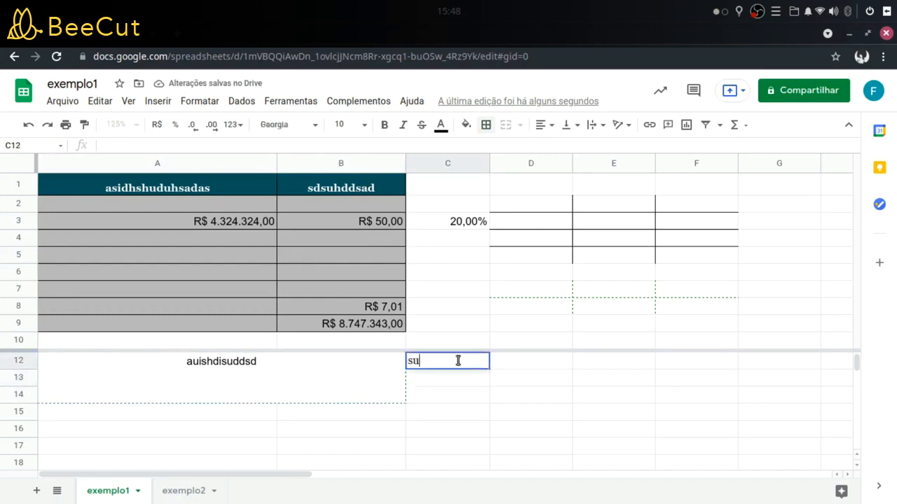
text(dhuhsduishduhushauidhsaudhushdsuhdshudsdhusahdiushadsa)
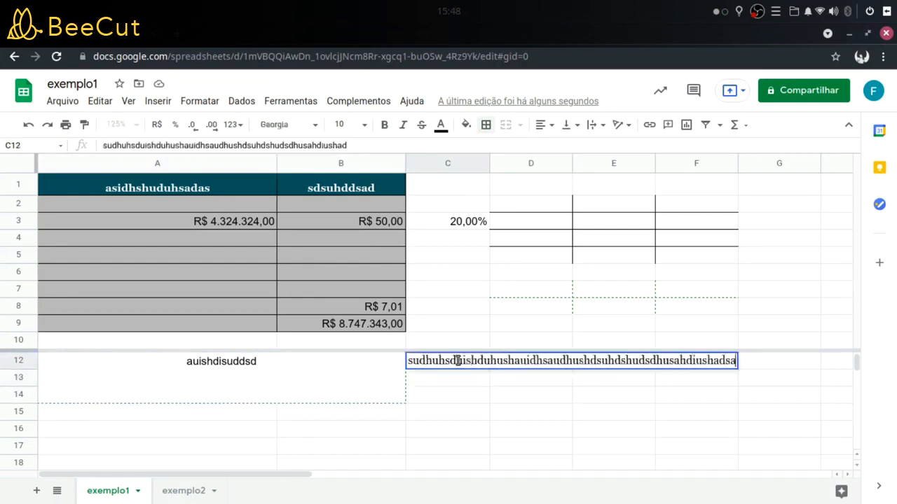
click(474, 387)
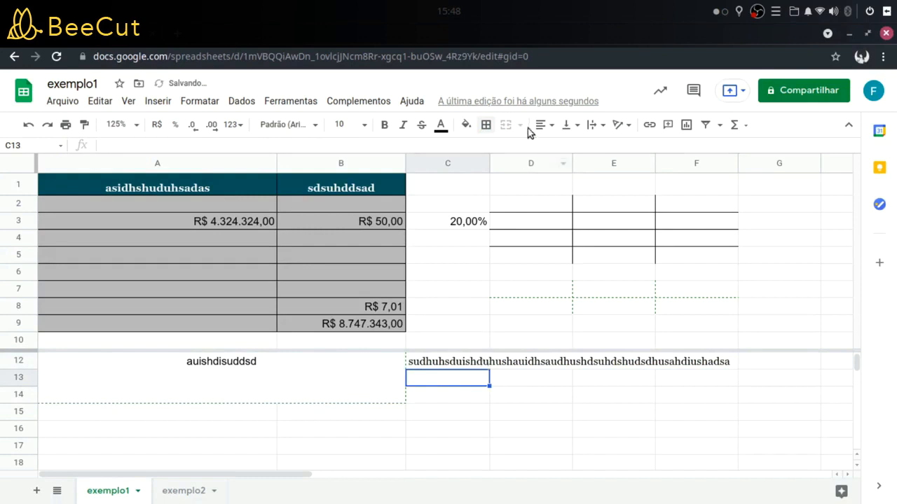
click(541, 181)
key(Right)
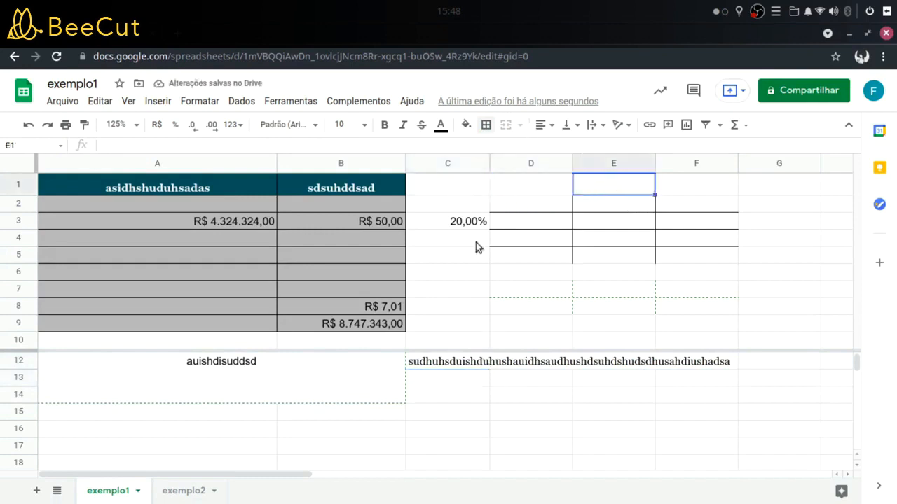
- Set the text wrapping of cell C12 to wrap
click(446, 366)
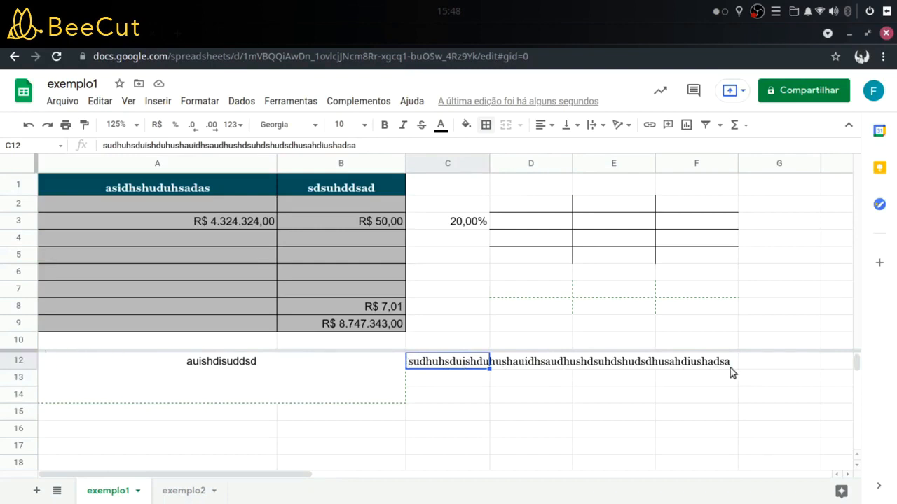
click(607, 131)
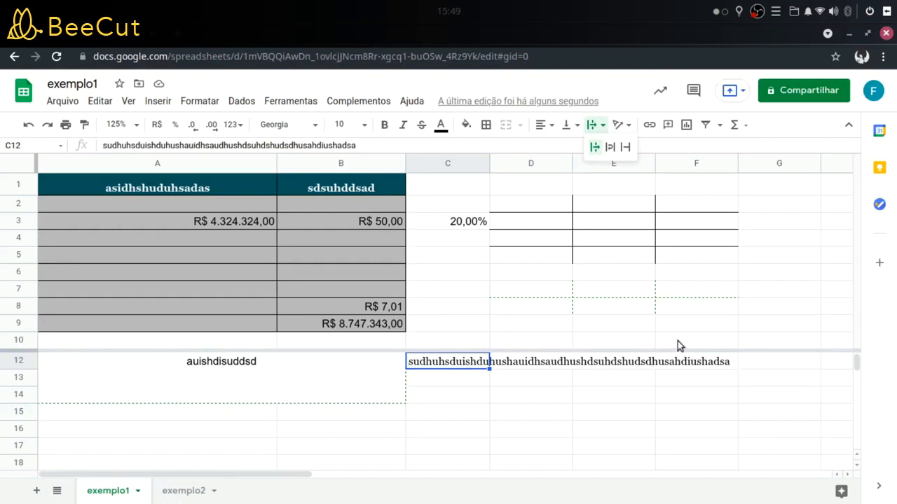
click(610, 149)
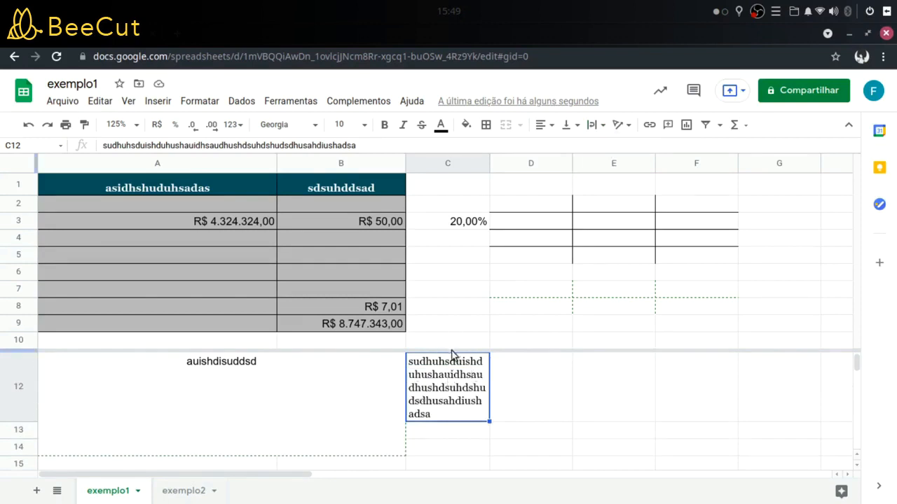
- Clip the overflowing text in cell C12 and switch the cell back to wrapped text
click(596, 125)
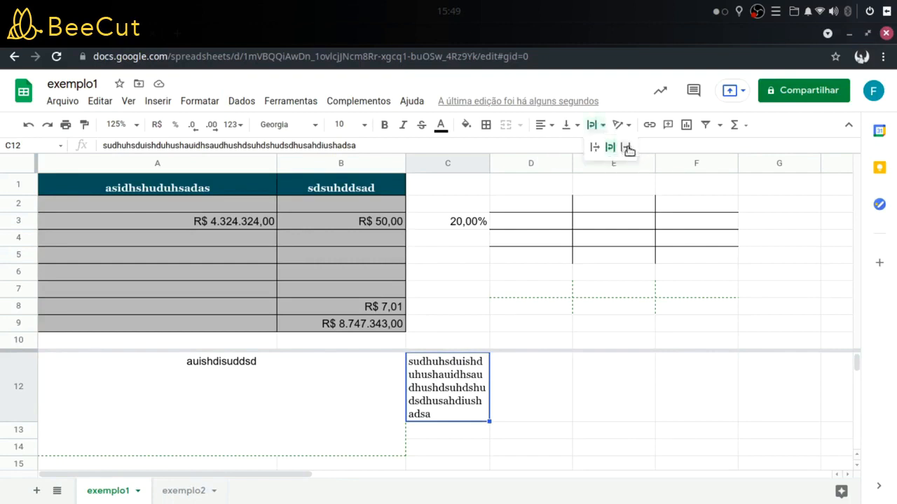
click(627, 149)
click(507, 362)
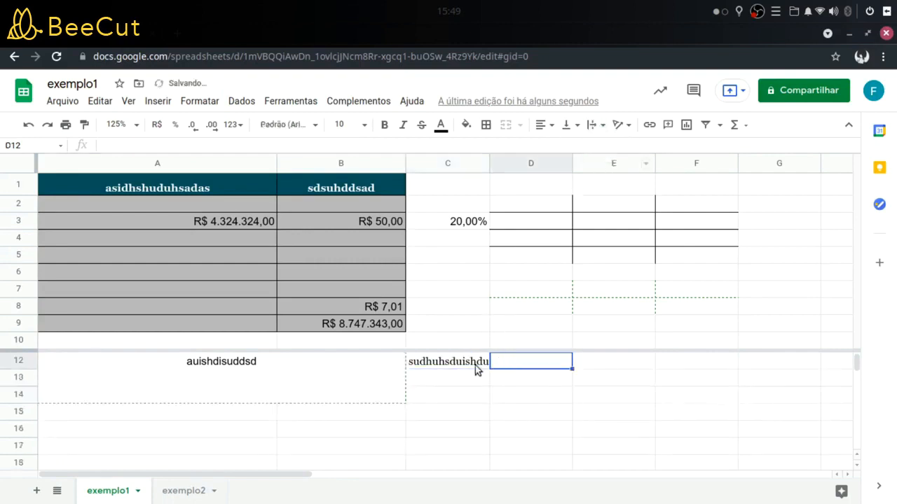
click(530, 361)
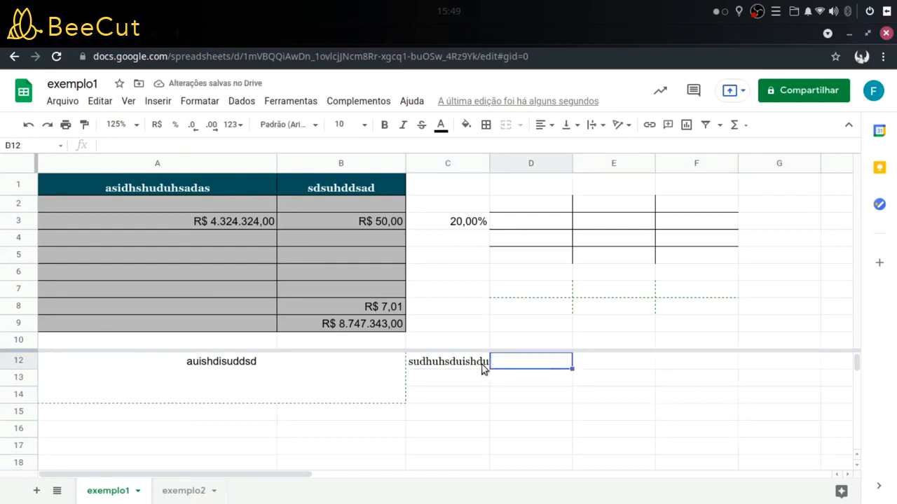
click(468, 365)
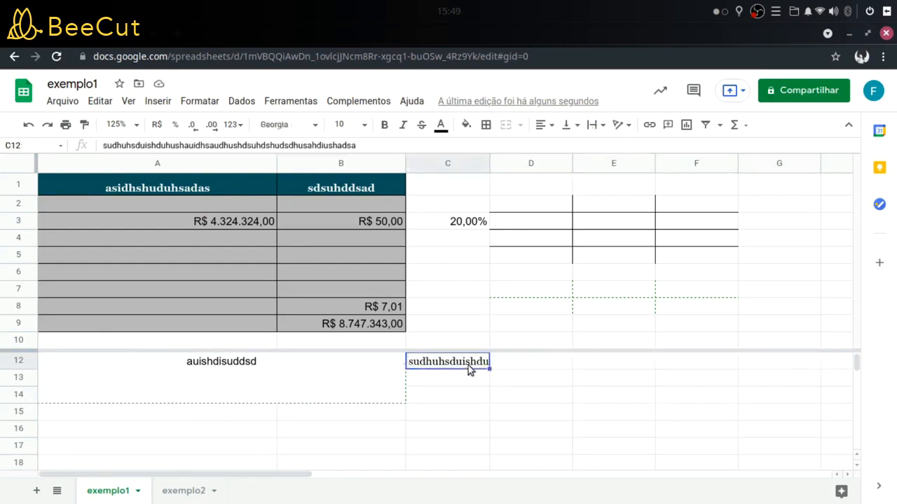
click(597, 129)
click(610, 148)
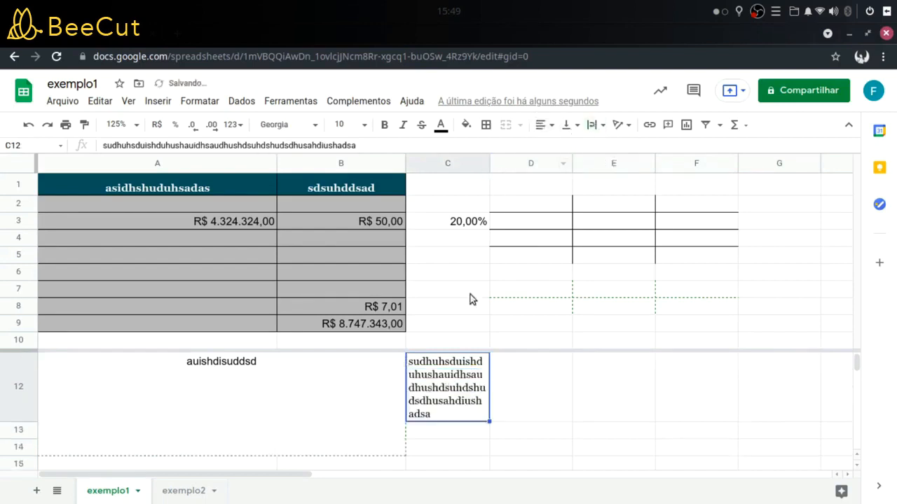
- Select all while editing cell C12 and paste the copied page contents into the cell as additional lines of text
double_click(449, 413)
key(ctrl+a)
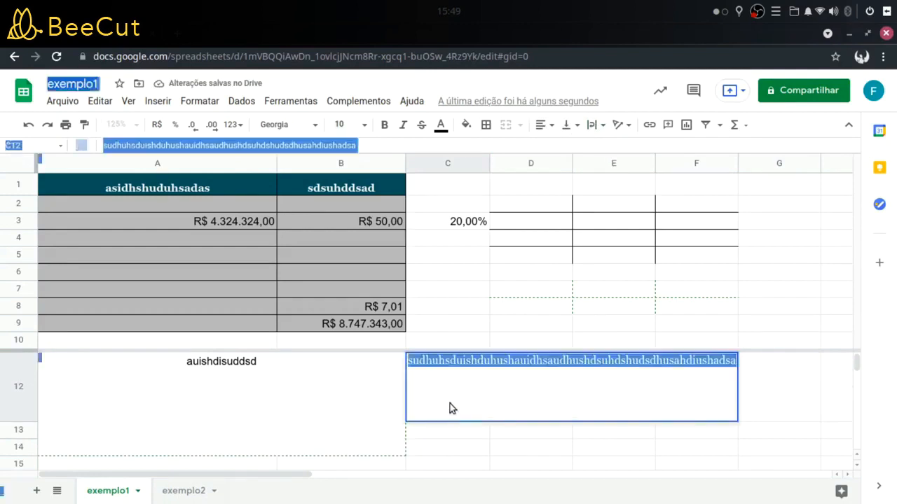
key(ctrl+v)
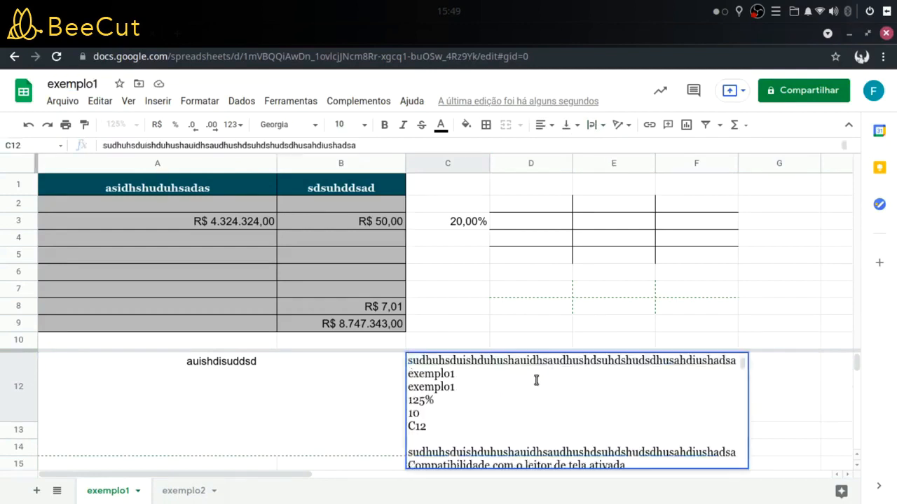
click(771, 309)
click(441, 392)
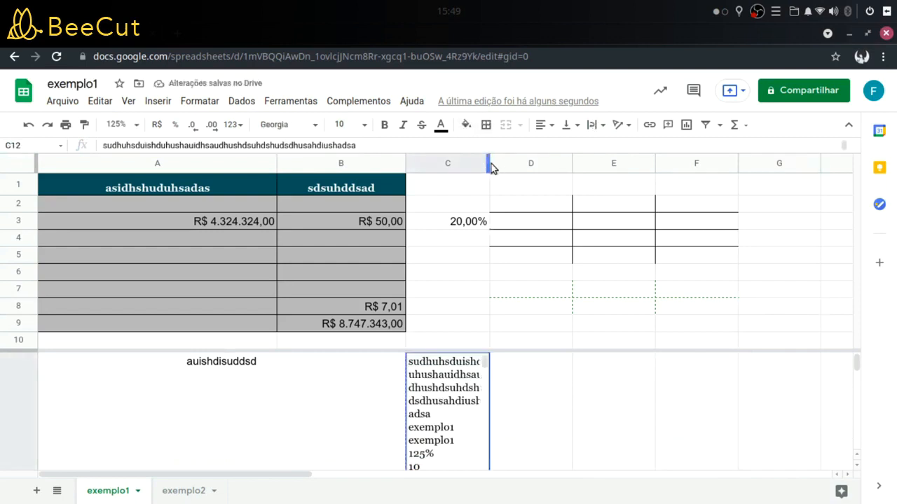
- Widen column C until the long text fits on one line, and narrow it to about column B's width
drag(488, 163, 797, 163)
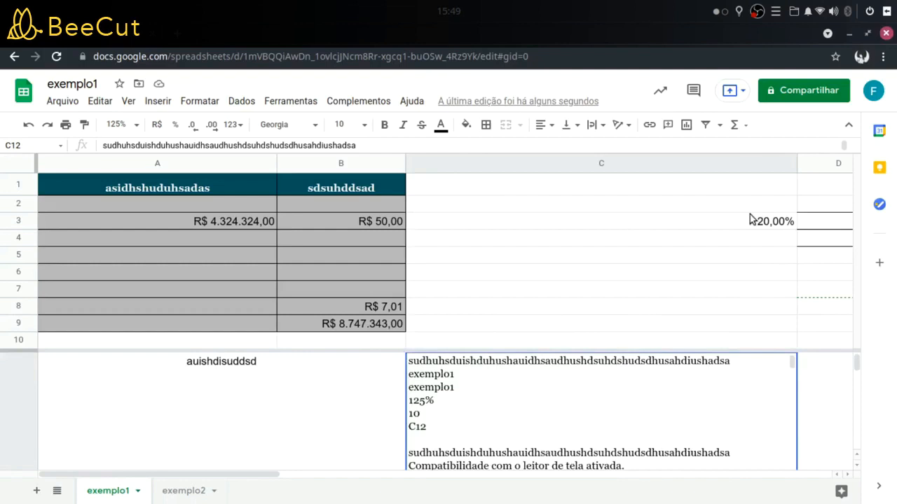
drag(795, 163, 534, 169)
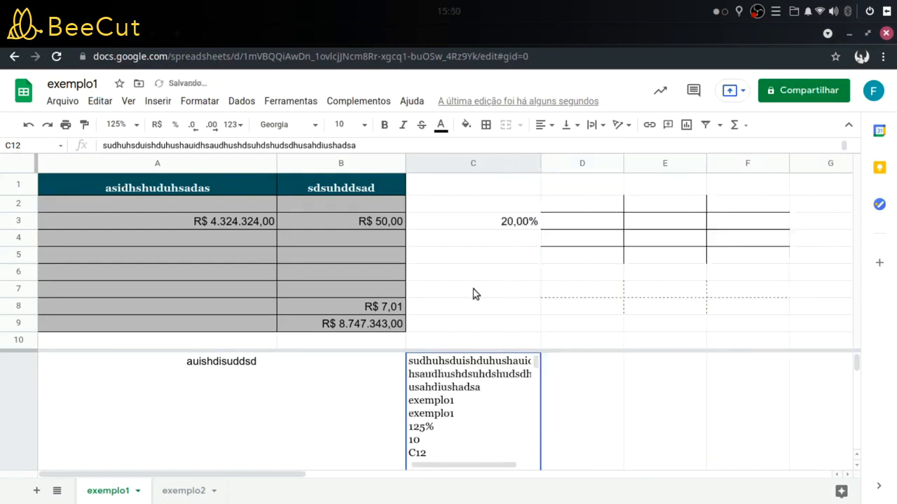
- Look through the multi-line text inside cell C12 from beginning to end, and leave the cell
scroll(460, 381, down, 10)
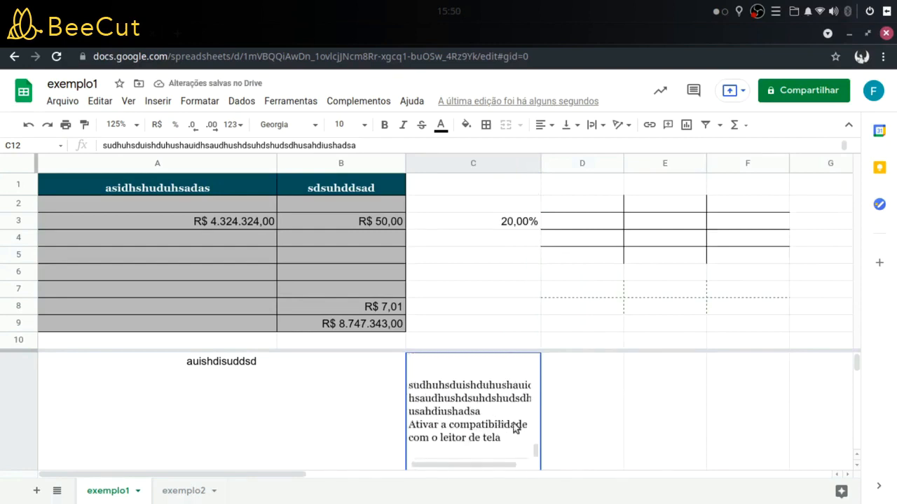
scroll(508, 424, up, 10)
scroll(483, 413, down, 5)
scroll(489, 403, up, 2)
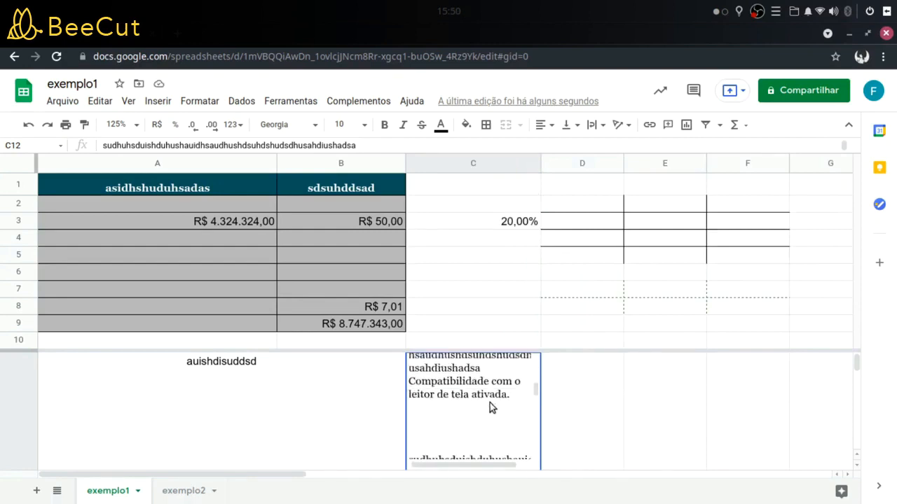
scroll(490, 404, up, 2)
drag(537, 380, 538, 353)
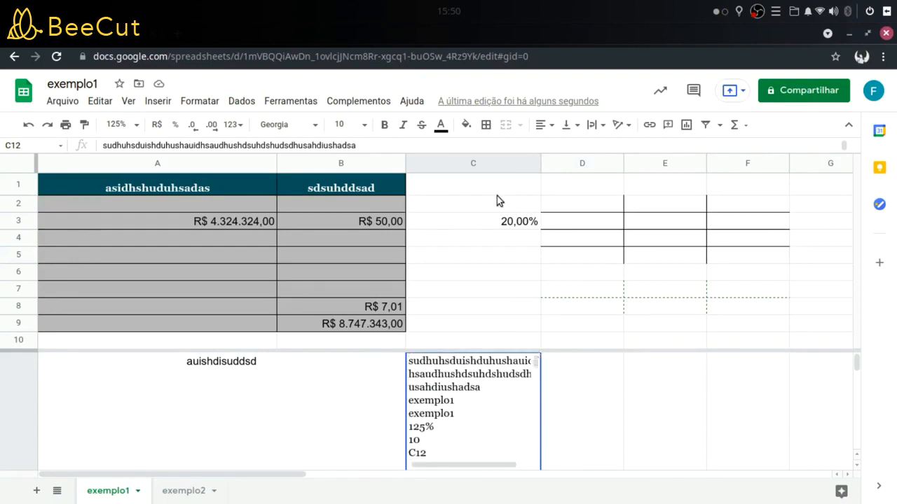
click(456, 272)
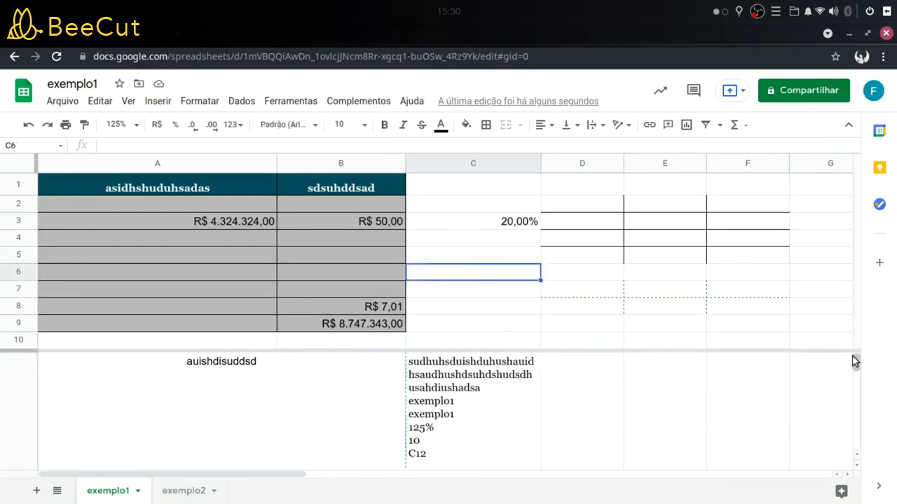
scroll(827, 312, up, 1)
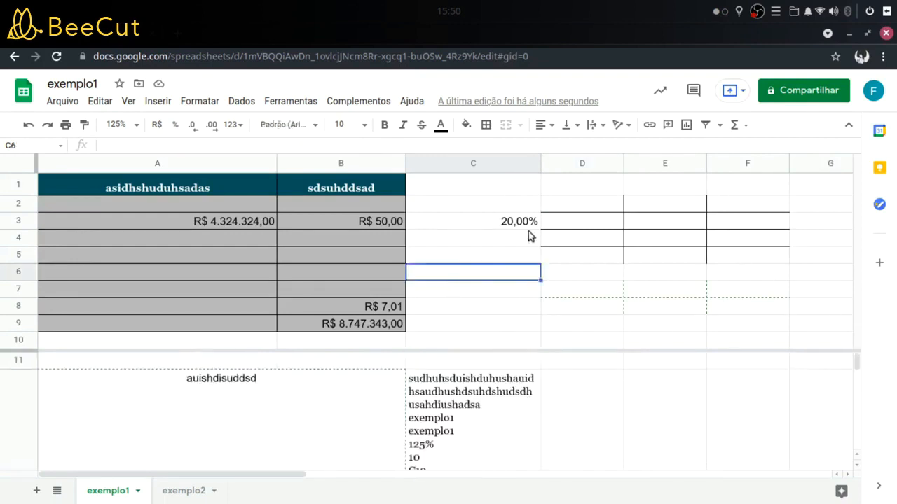
click(470, 232)
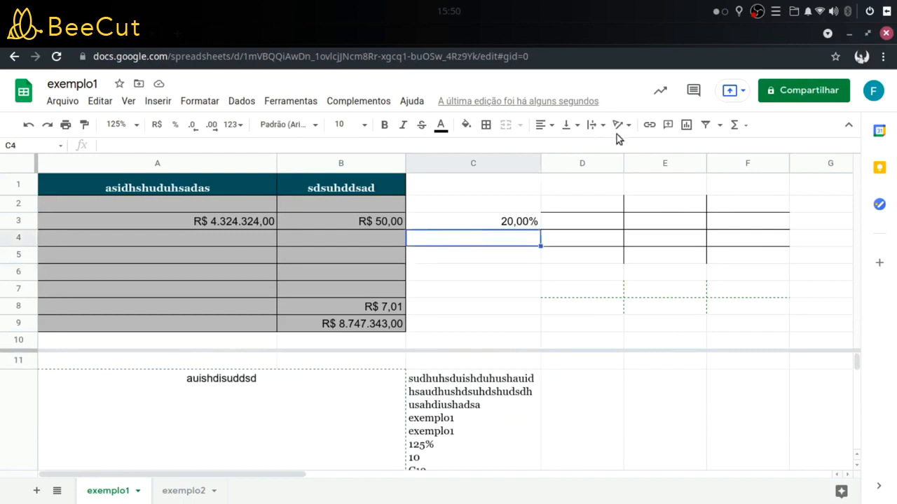
- Tilt the text of the merged cell A12:B14 upward, and change it to a downward tilt
click(283, 387)
scroll(487, 366, down, 1)
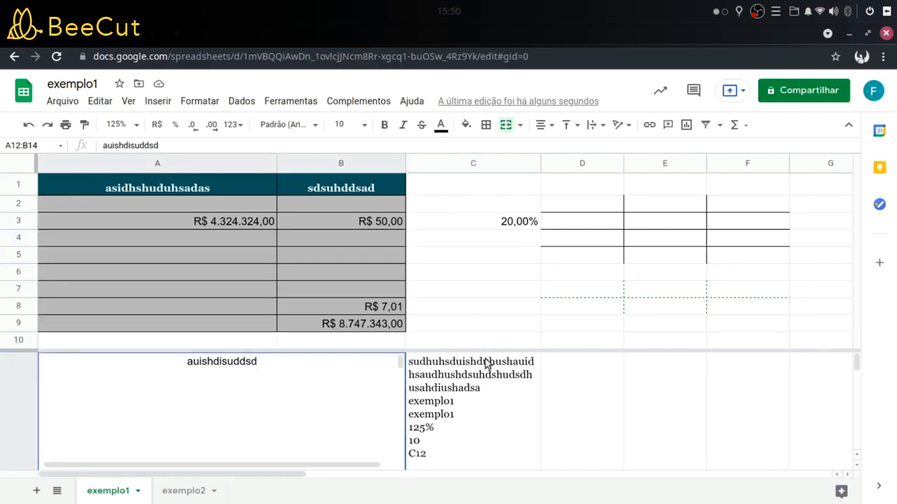
click(626, 126)
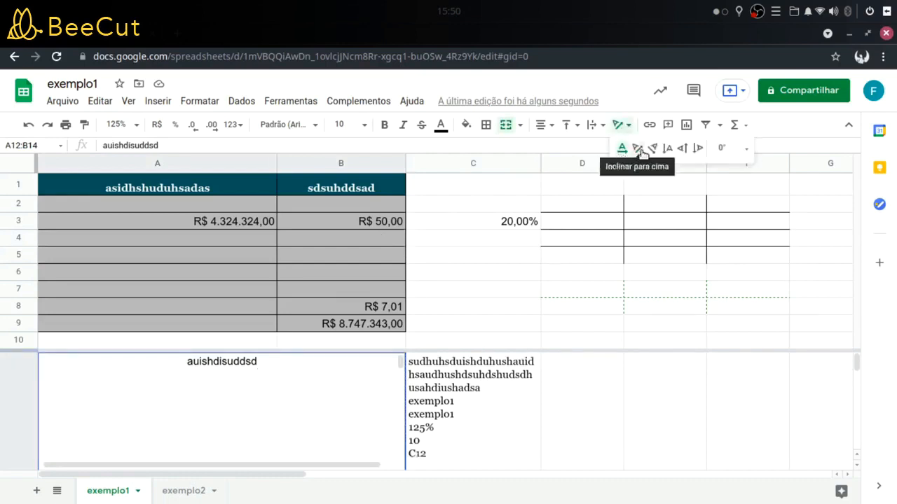
click(638, 148)
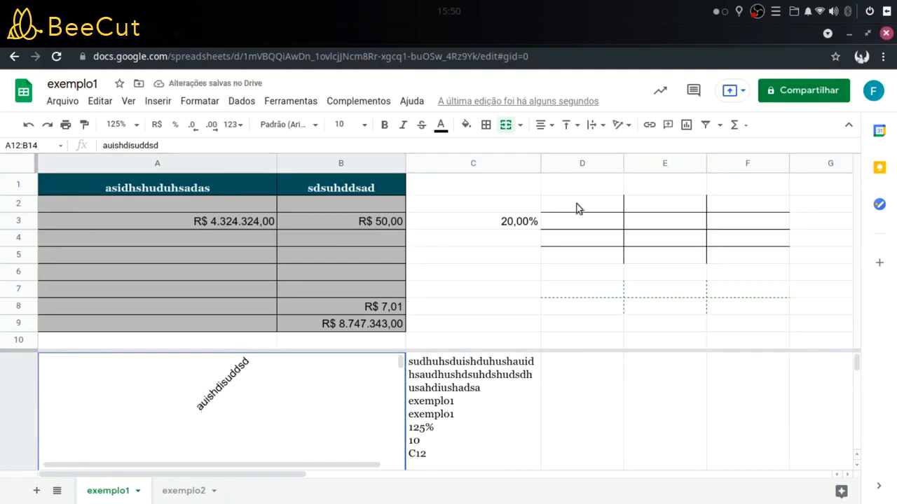
click(628, 125)
click(653, 149)
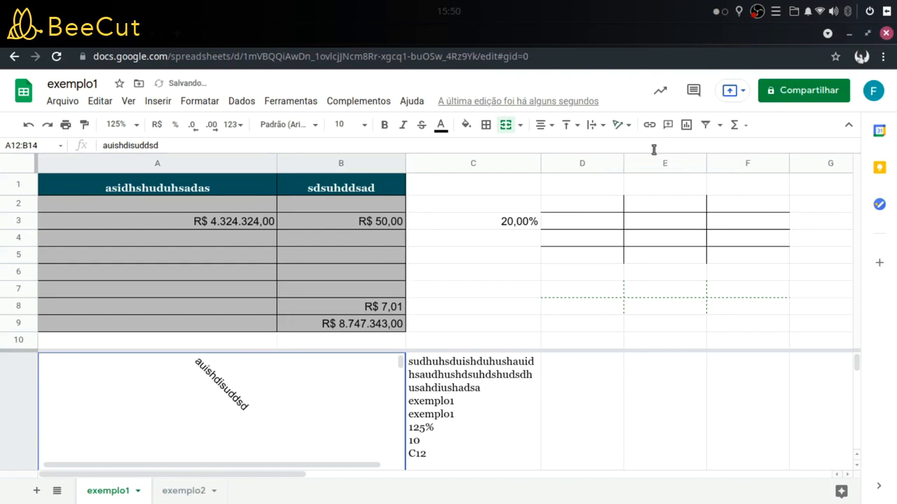
- Stack the text of merged cell A12:B14 vertically, and switch it to upward rotation
click(621, 125)
click(666, 148)
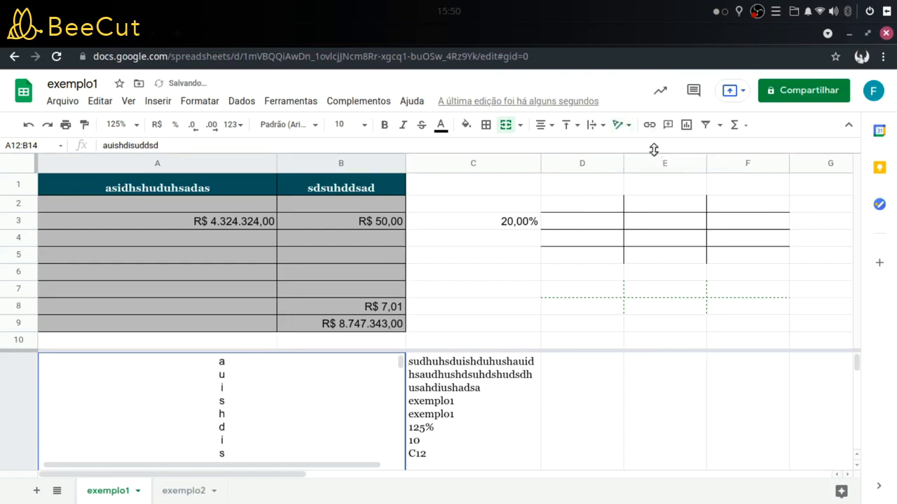
click(621, 126)
click(684, 148)
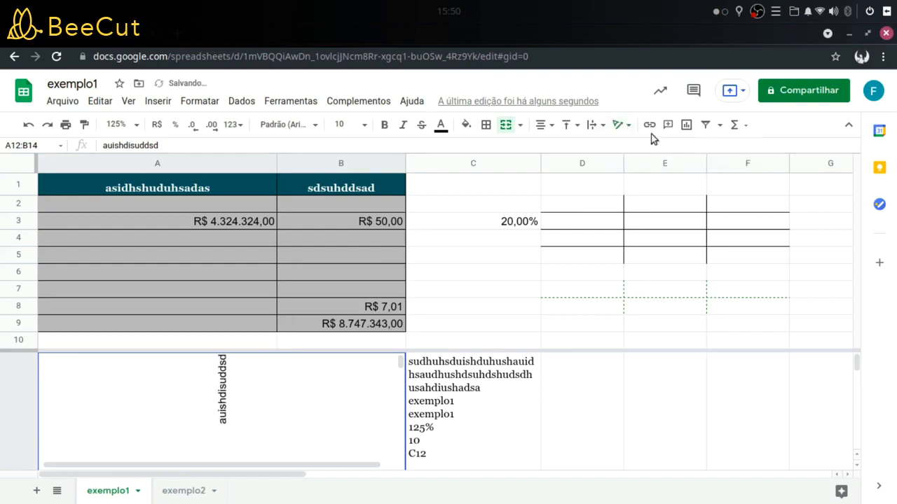
- Rotate the text of merged cell A12:B14 downward to -90°, and set it back to upward rotation
click(621, 125)
click(698, 149)
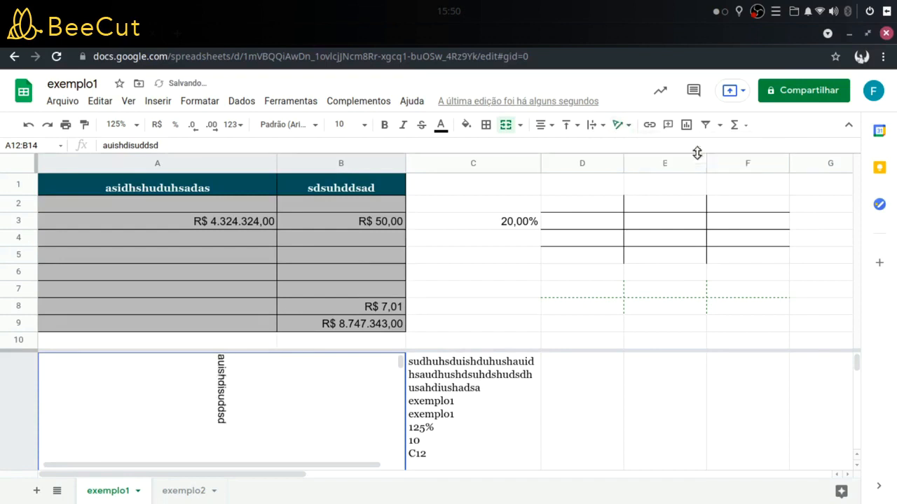
click(621, 125)
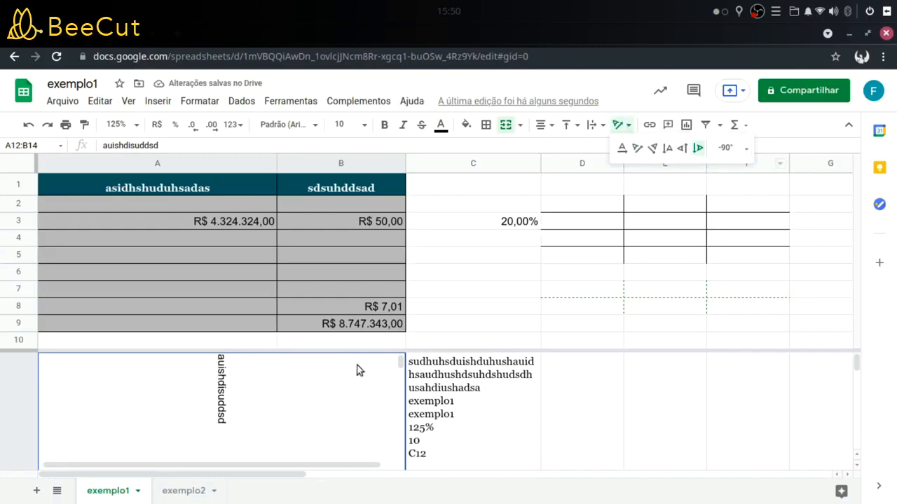
click(682, 150)
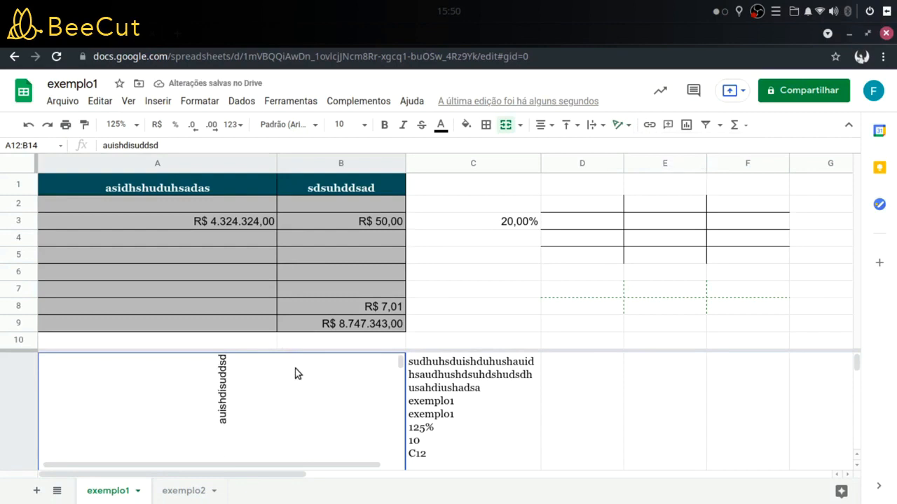
click(531, 291)
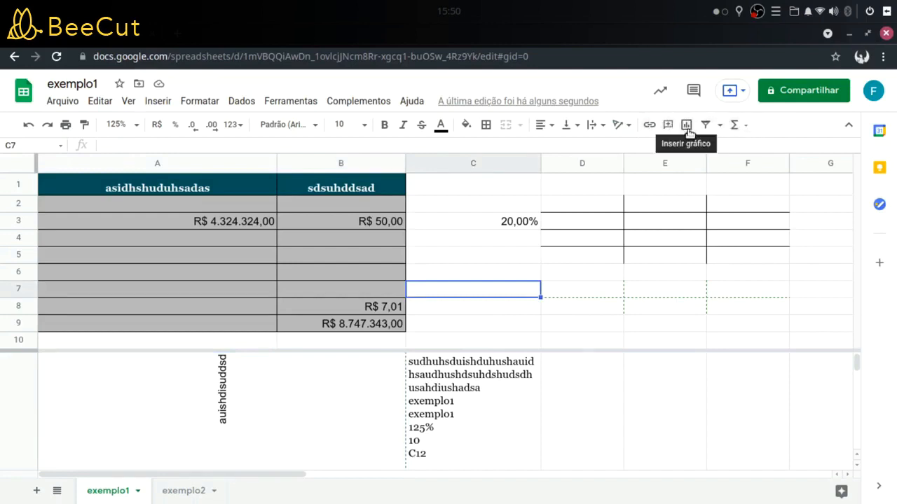
click(581, 273)
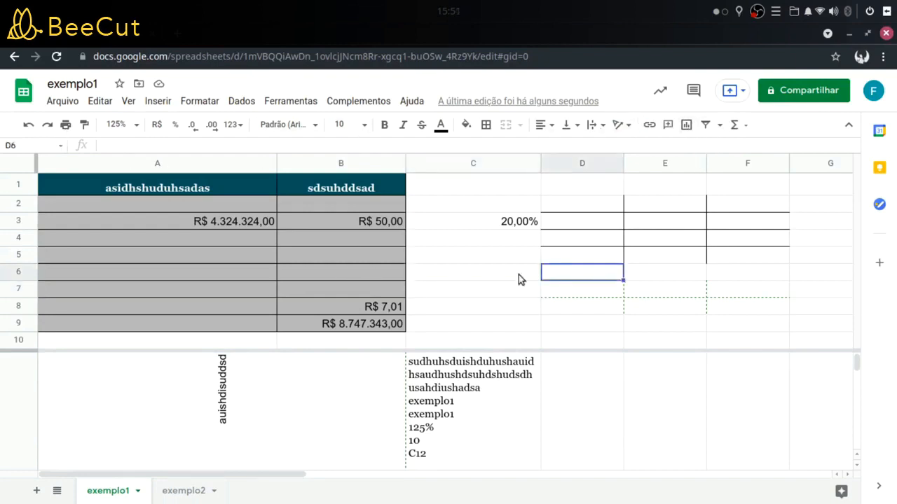
click(475, 271)
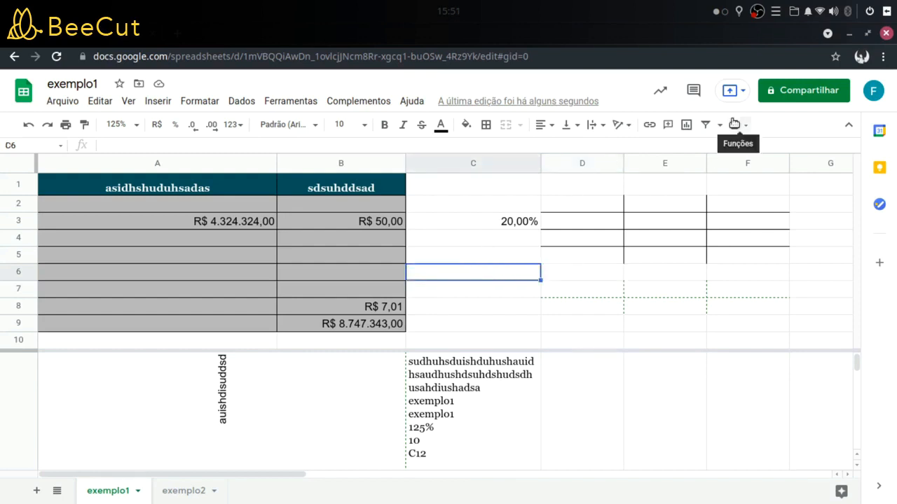